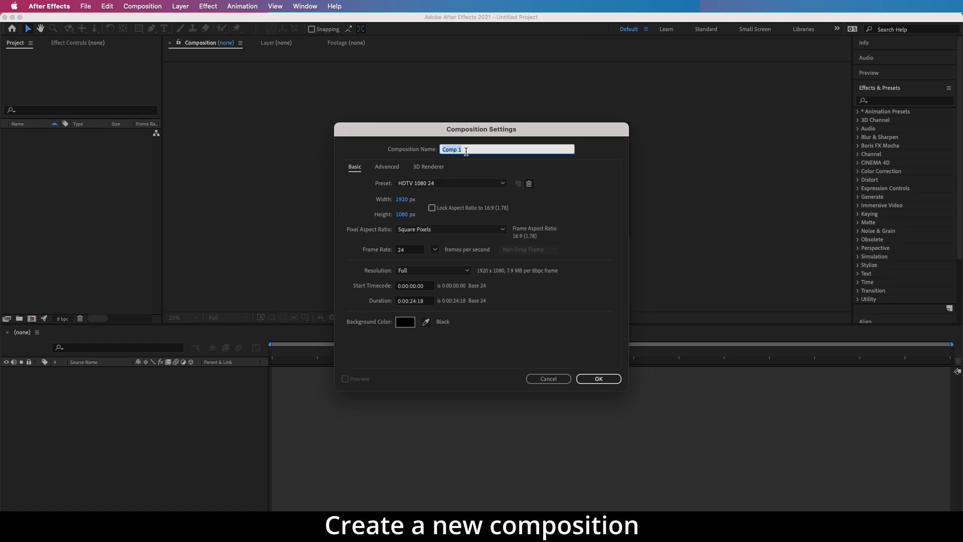
{"action": "type", "text": "Scr"}
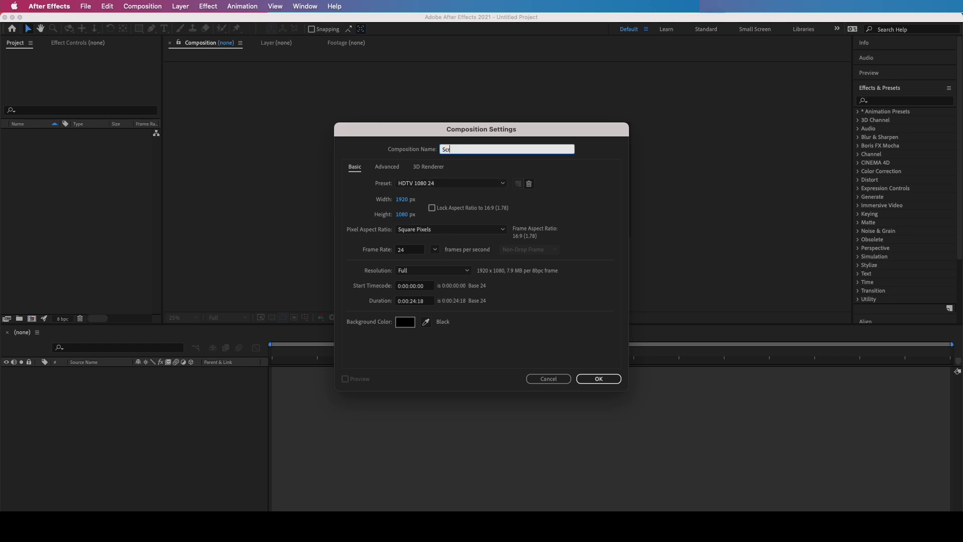
{"action": "type", "text": "een Replacement"}
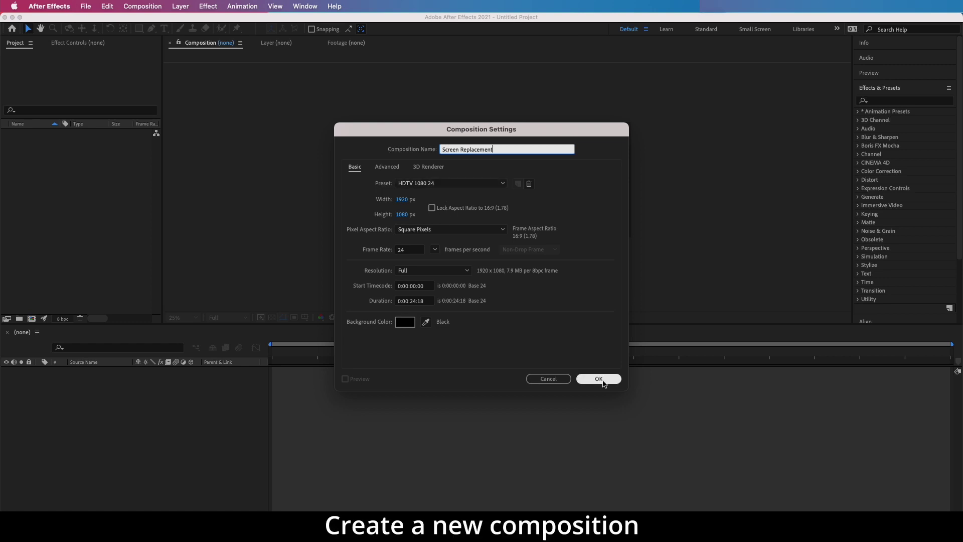
- Create the Screen Replacement composition and add the C0019.MP4 clip as a layer
{"action": "left_click", "coordinate": [598, 379]}
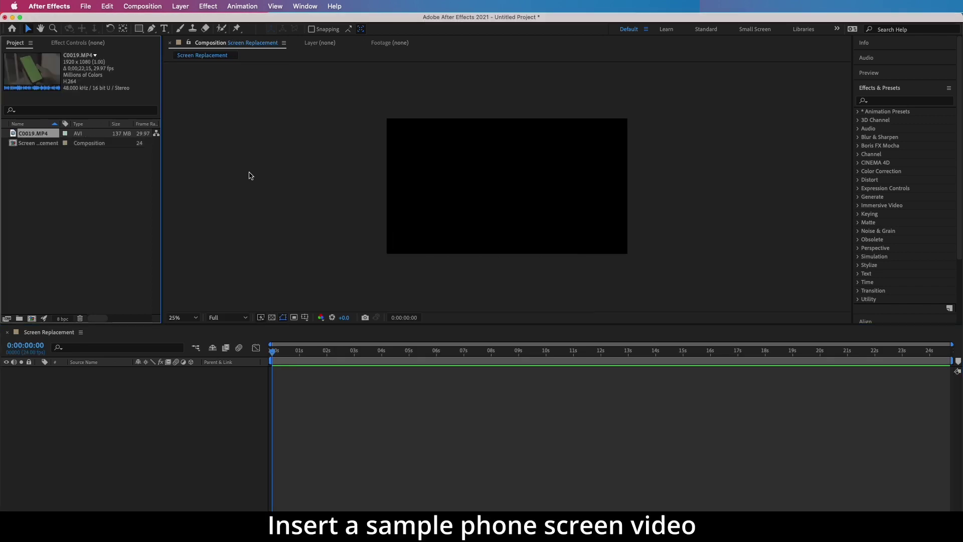
{"action": "left_click_drag", "start_coordinate": [50, 137], "coordinate": [53, 388]}
{"action": "left_click", "coordinate": [98, 387]}
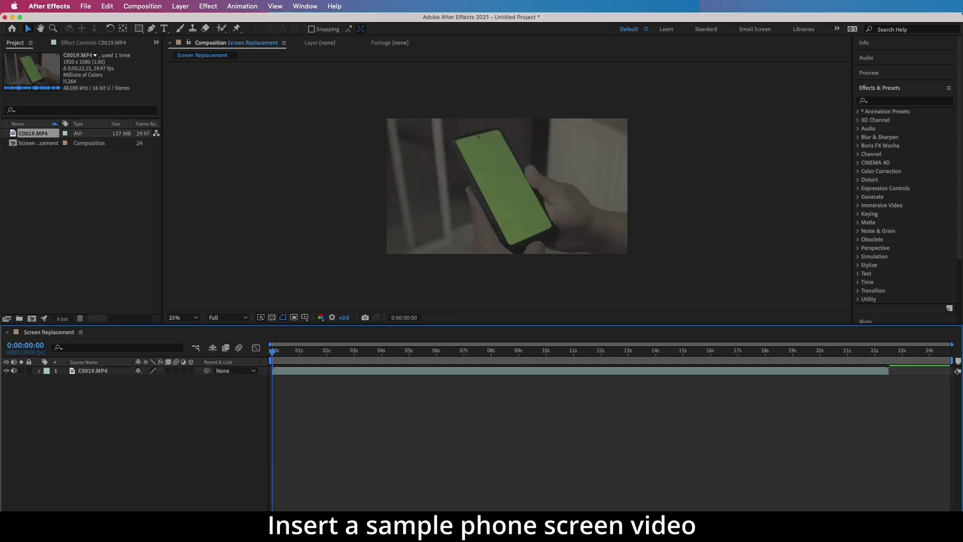
- Apply Boris FX Mocha tracking to the selected C0019.MP4 layer
{"action": "left_click", "coordinate": [100, 373]}
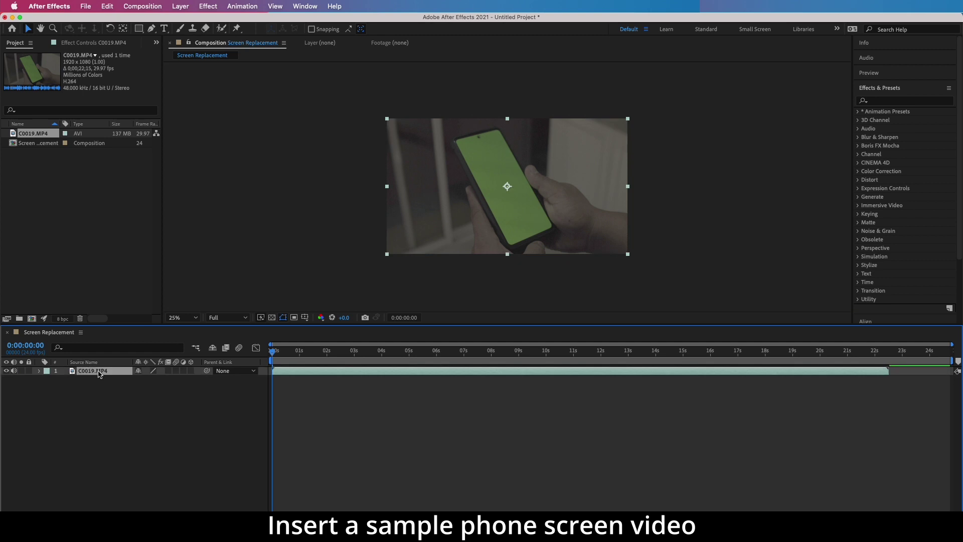
{"action": "left_click", "coordinate": [244, 6]}
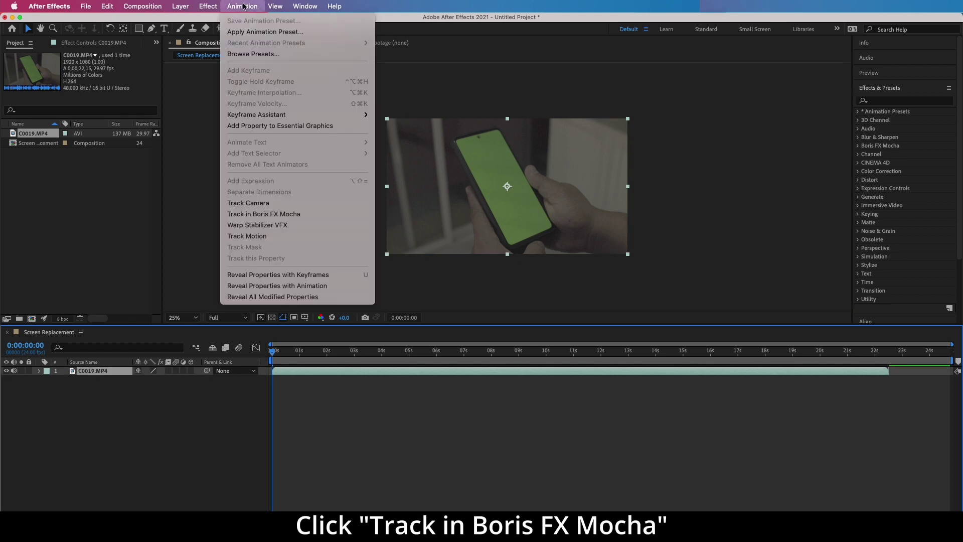
{"action": "left_click", "coordinate": [257, 217]}
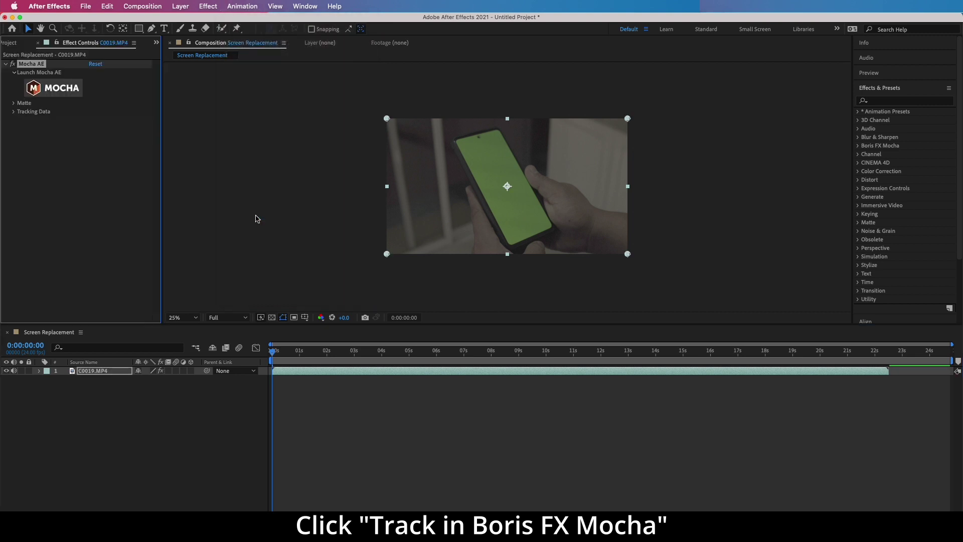
- Launch Mocha AE and switch it to the Classic workspace
{"action": "left_click", "coordinate": [62, 88]}
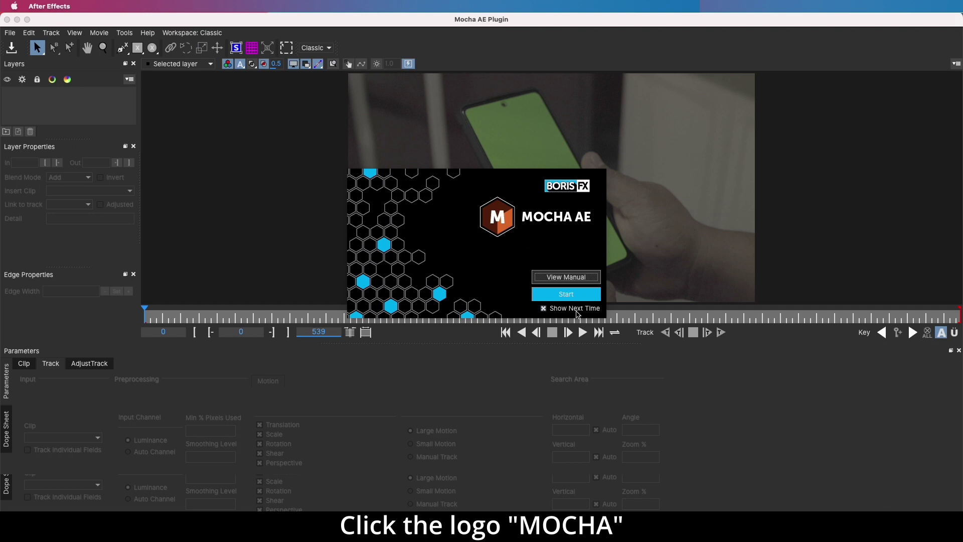
{"action": "left_click", "coordinate": [564, 296]}
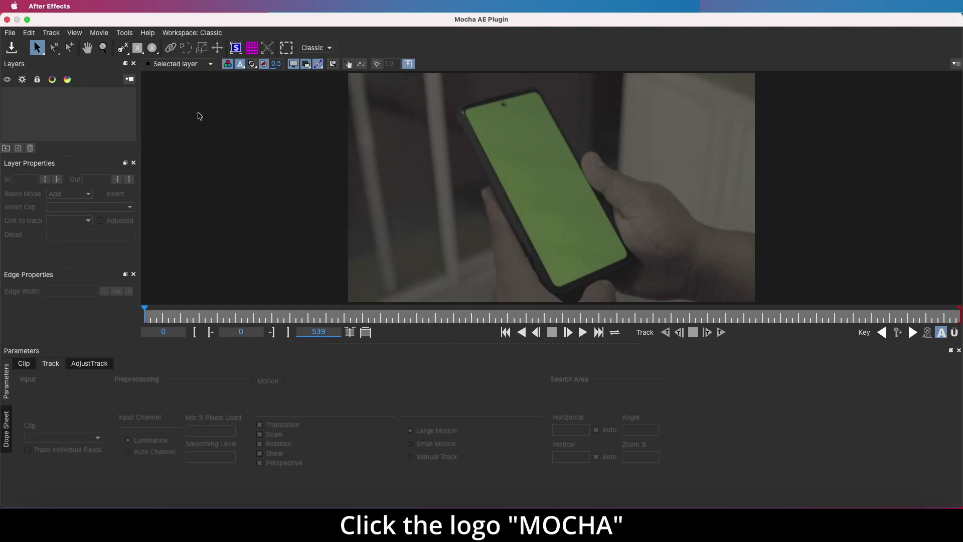
{"action": "left_click", "coordinate": [172, 34]}
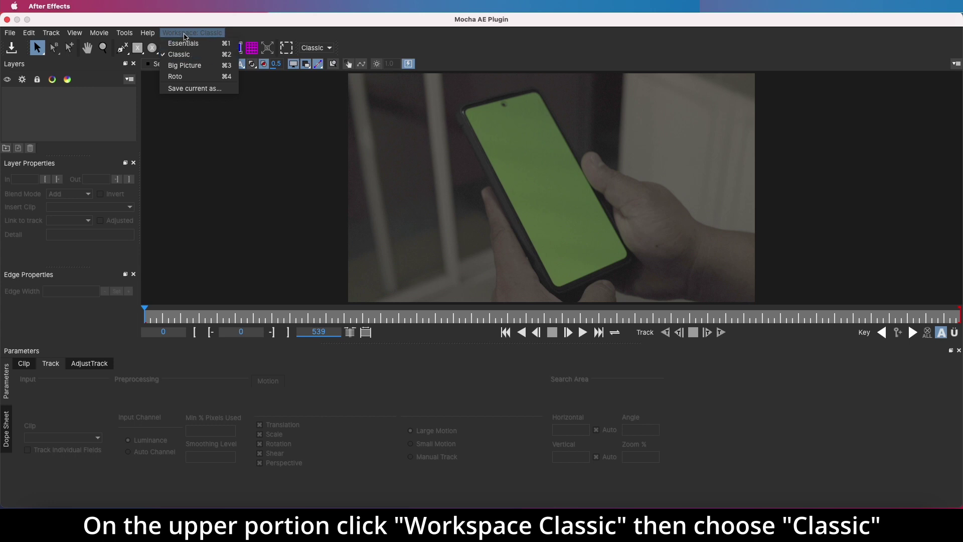
{"action": "left_click", "coordinate": [182, 56]}
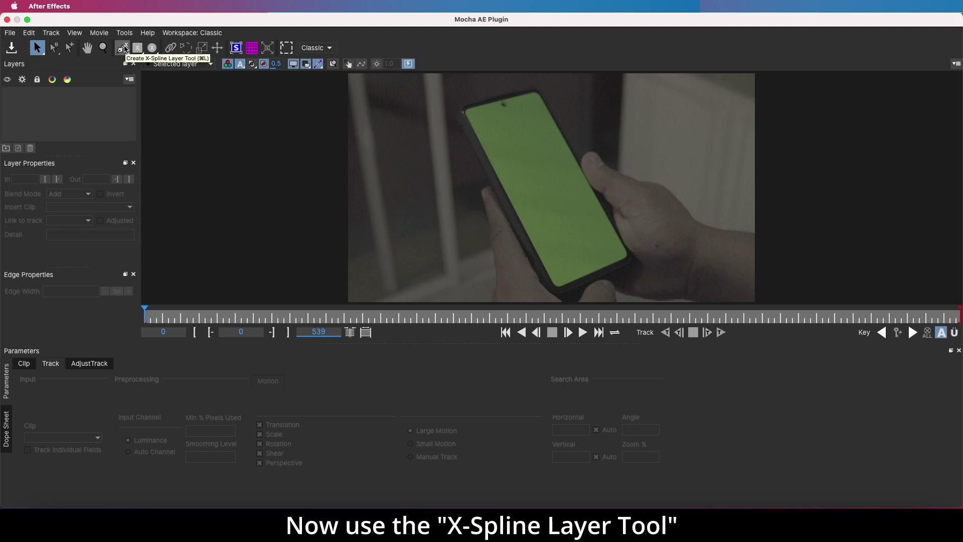
- Draw an X-Spline shape by placing corner points around the phone
{"action": "left_click", "coordinate": [123, 49]}
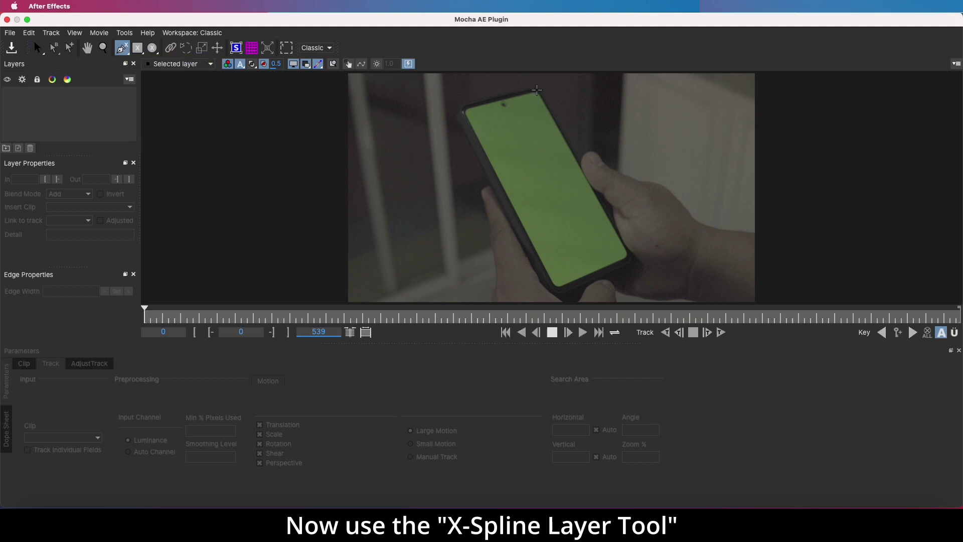
{"action": "left_click", "coordinate": [532, 85]}
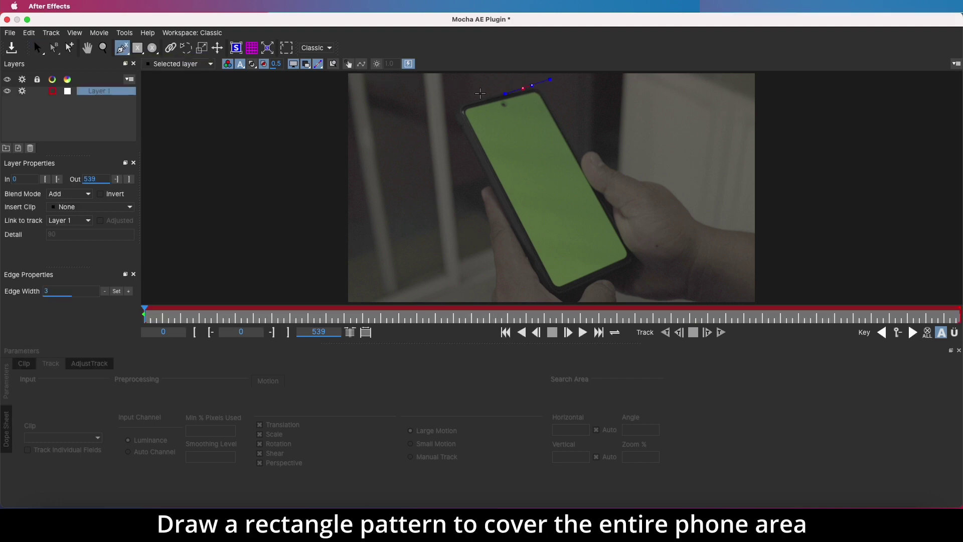
{"action": "left_click", "coordinate": [449, 102]}
{"action": "left_click", "coordinate": [562, 302]}
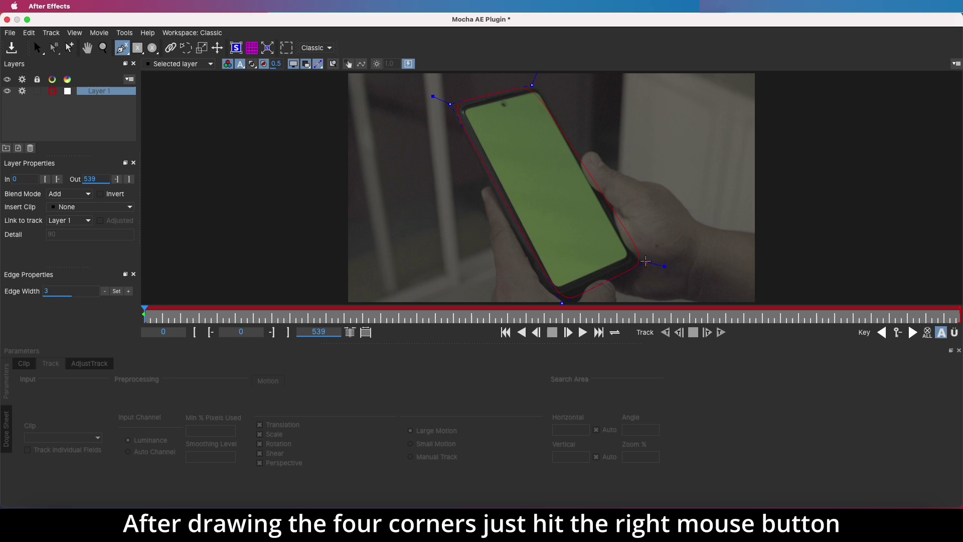
- Close the phone spline and drag its corners to fit the phone's edges
{"action": "right_click", "coordinate": [646, 261]}
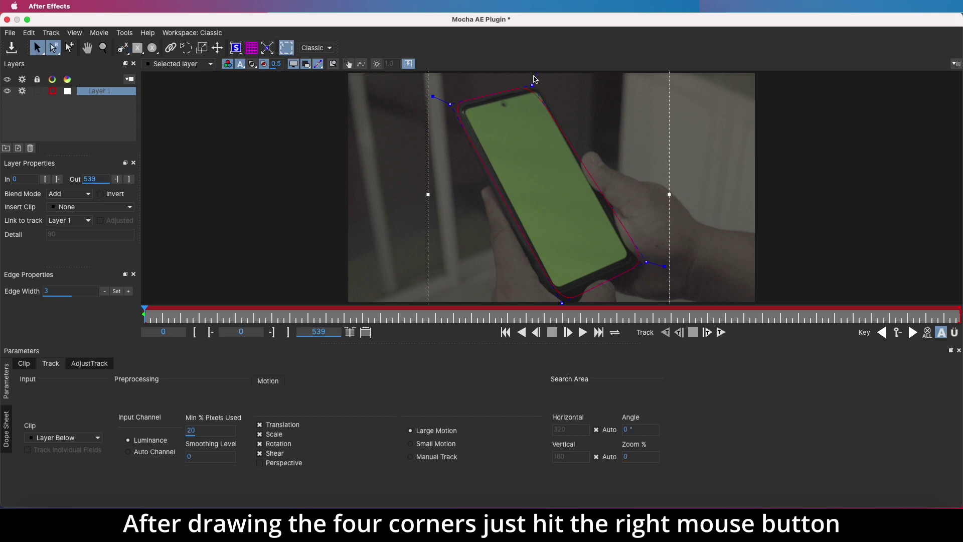
{"action": "left_click_drag", "start_coordinate": [533, 85], "coordinate": [544, 82]}
{"action": "left_click_drag", "start_coordinate": [548, 308], "coordinate": [560, 303]}
{"action": "left_click_drag", "start_coordinate": [450, 105], "coordinate": [443, 101]}
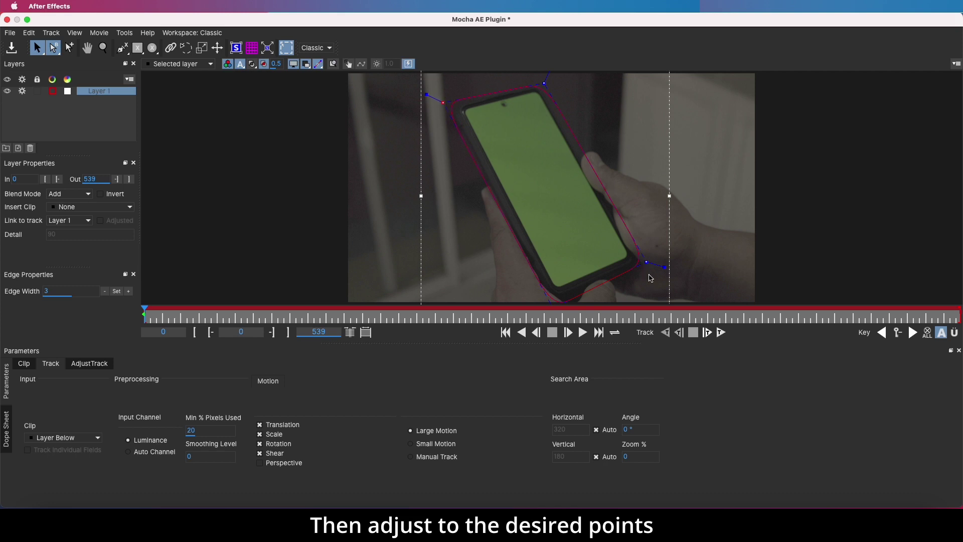
- Pan so the whole frame shows, then track the shape forward through the clip
{"action": "key", "text": "x"}
{"action": "left_click_drag", "start_coordinate": [555, 307], "coordinate": [544, 270]}
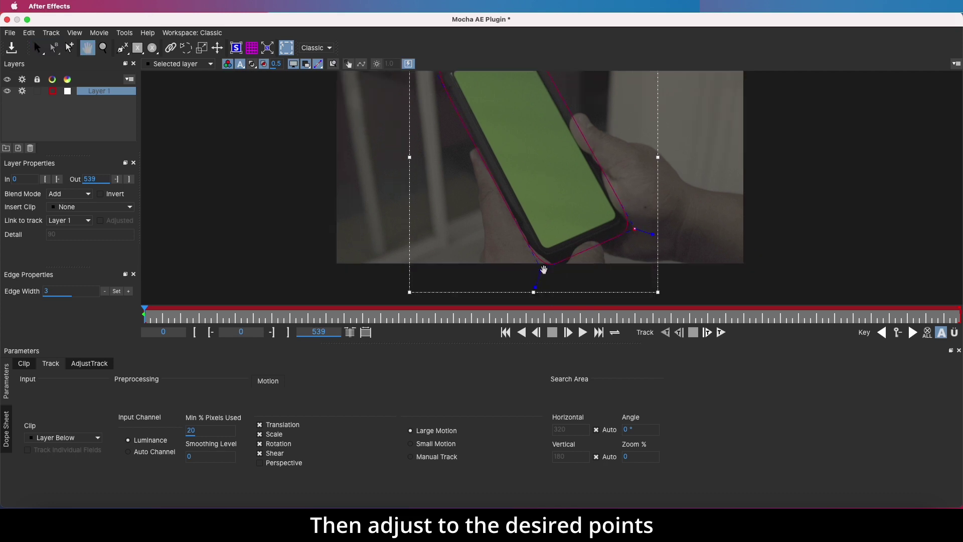
{"action": "left_click_drag", "start_coordinate": [527, 159], "coordinate": [507, 192]}
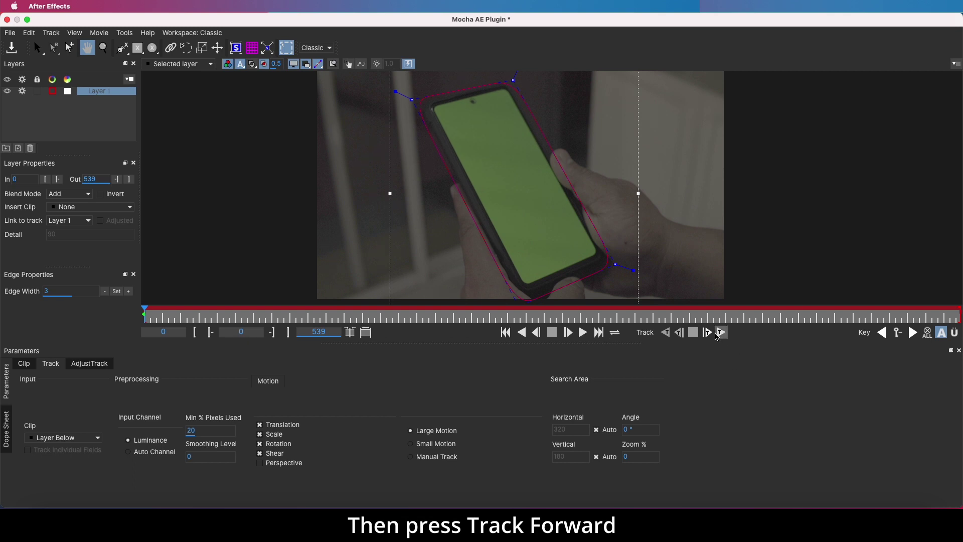
{"action": "left_click", "coordinate": [721, 332]}
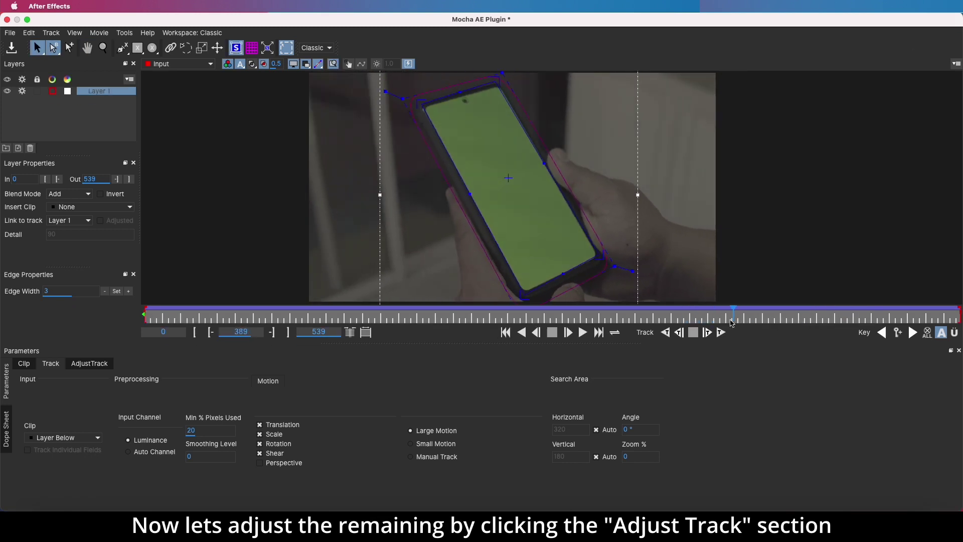
- At an earlier frame, open AdjustTrack and select the top-left and bottom-right surface corners
{"action": "left_click_drag", "start_coordinate": [675, 322], "coordinate": [641, 324]}
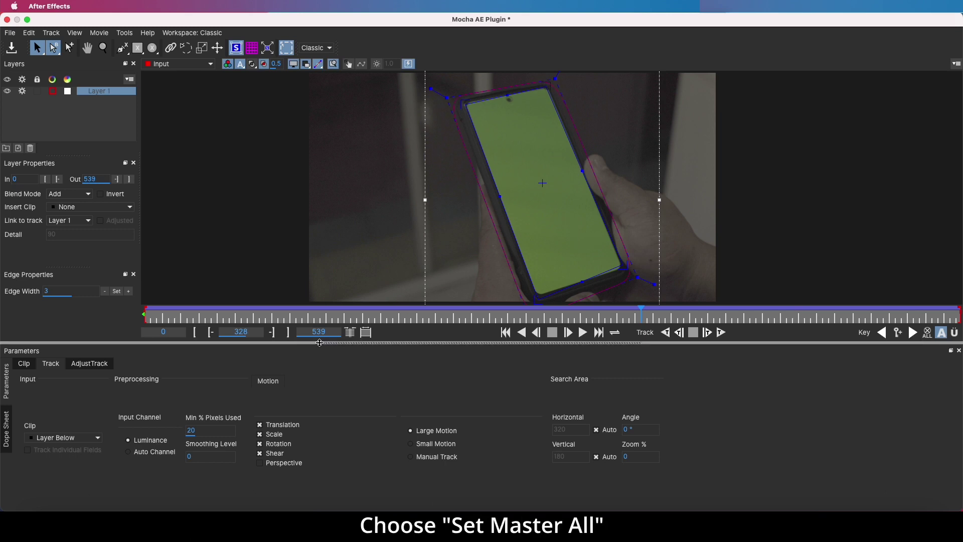
{"action": "left_click", "coordinate": [89, 363]}
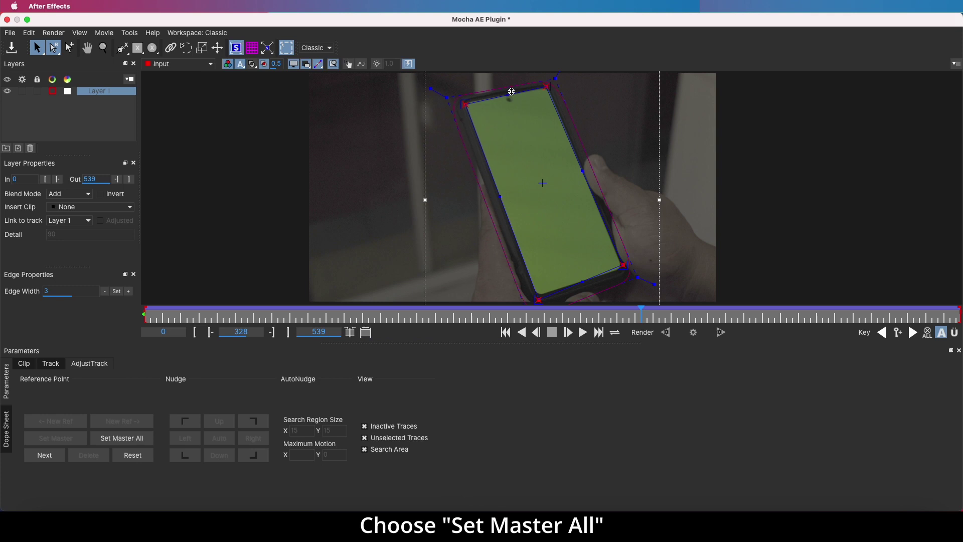
{"action": "key", "text": "Right"}
{"action": "key", "text": "Right"}
{"action": "key", "text": "Right"}
{"action": "key", "text": "Right"}
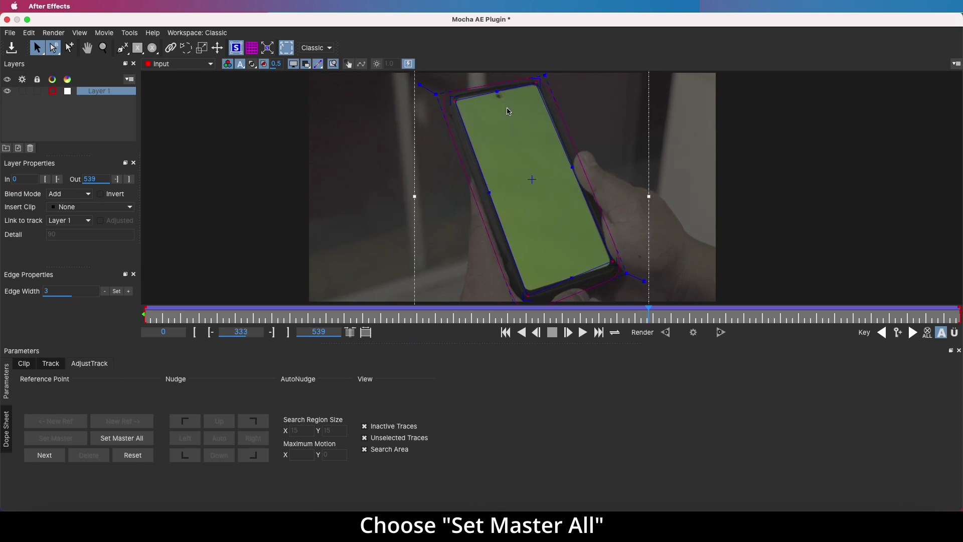
{"action": "key", "text": "Left"}
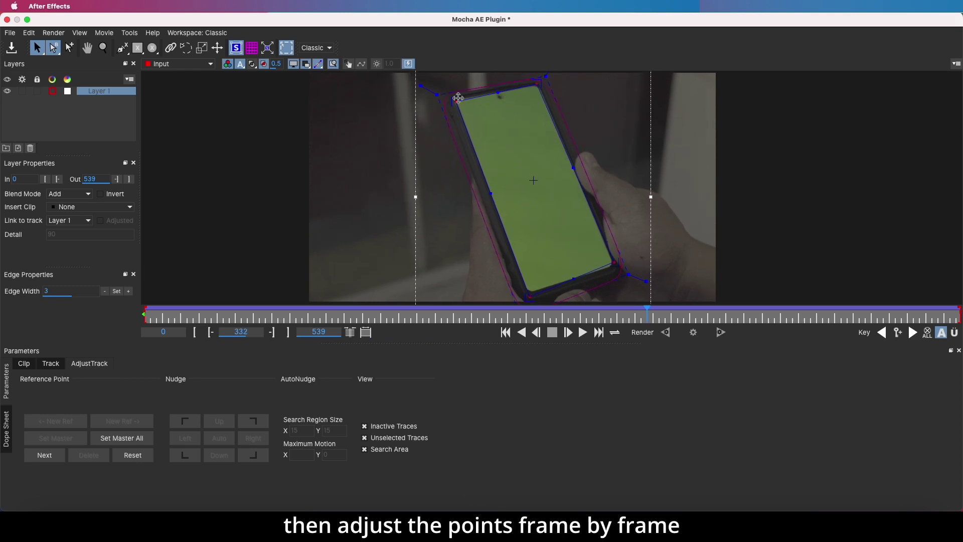
{"action": "left_click", "coordinate": [457, 100]}
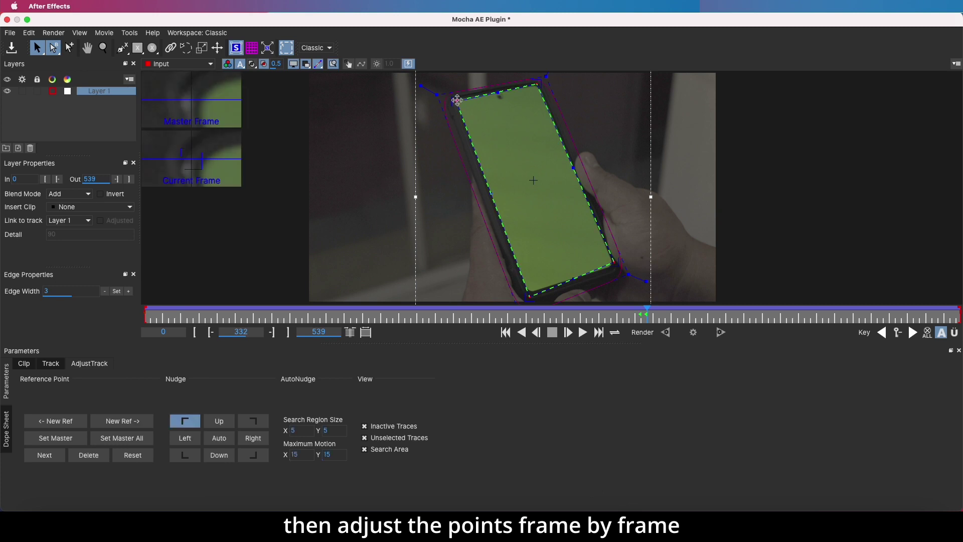
{"action": "left_click", "coordinate": [613, 266]}
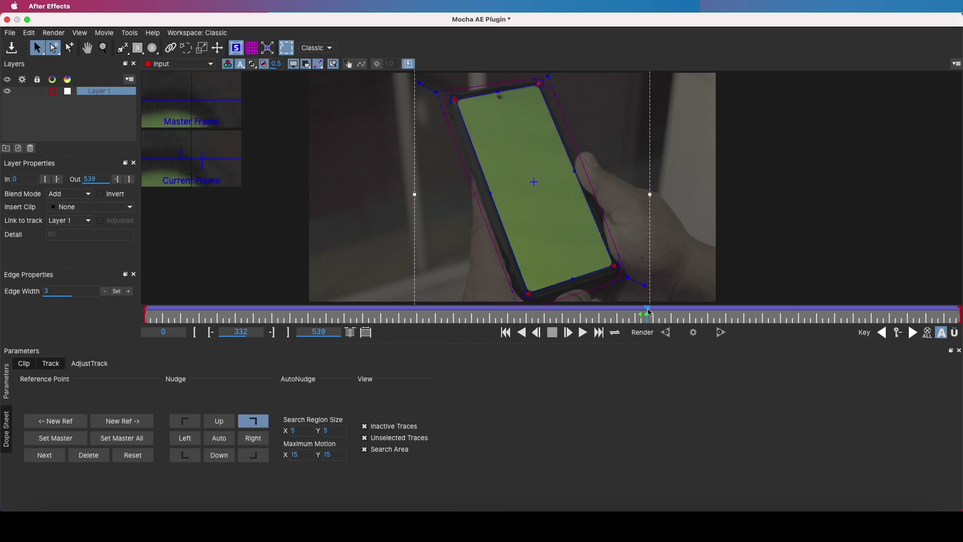
- Step through later frames, adjusting the top-left and bottom-left surface corners
{"action": "mouse_move", "coordinate": [646, 315]}
{"action": "left_mouse_down"}
{"action": "mouse_move", "coordinate": [708, 315]}
{"action": "mouse_move", "coordinate": [668, 315]}
{"action": "left_mouse_up"}
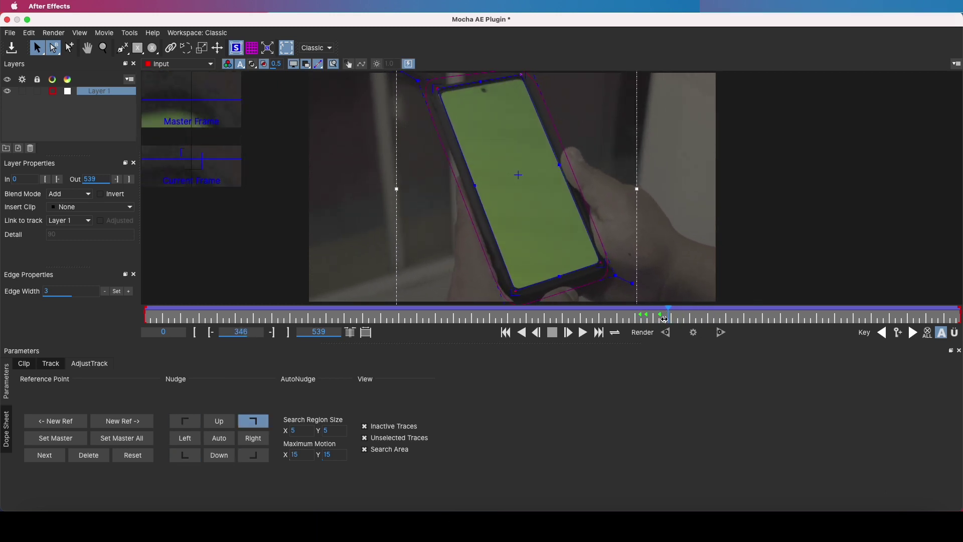
{"action": "key", "text": "Right"}
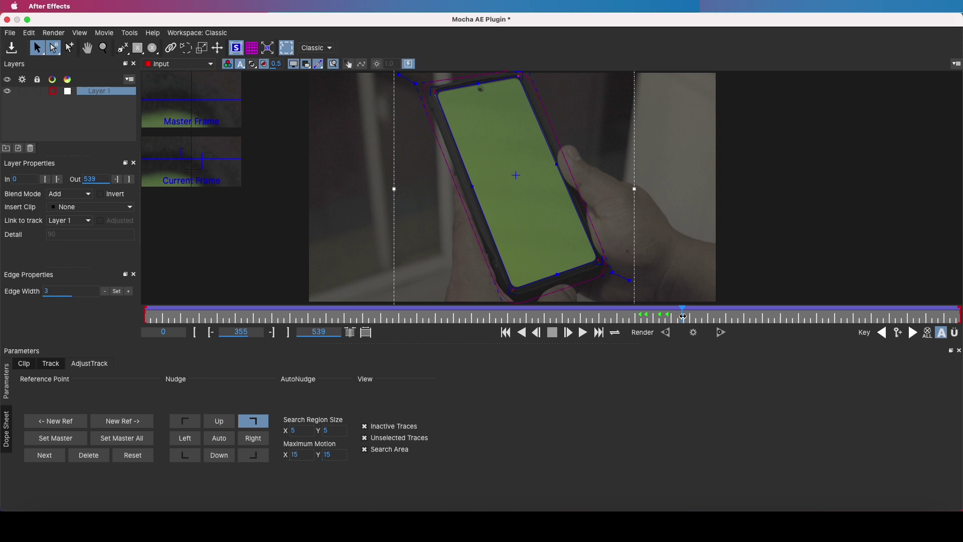
{"action": "left_click", "coordinate": [428, 93]}
{"action": "key", "text": "Right"}
{"action": "key", "text": "Right"}
{"action": "key", "text": "Right"}
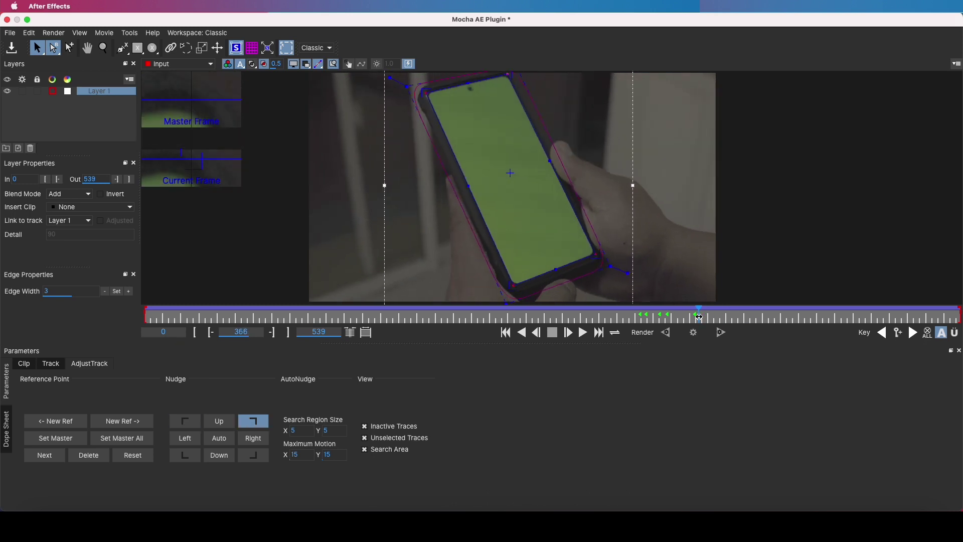
{"action": "left_click", "coordinate": [606, 262]}
{"action": "key", "text": "Right"}
{"action": "key", "text": "Right"}
{"action": "key", "text": "Right"}
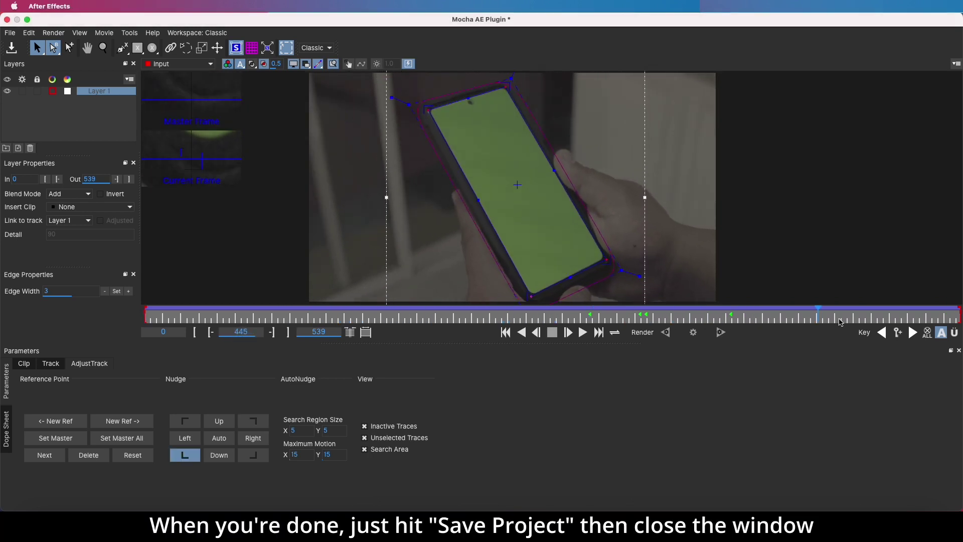
- Scrub through the clip to review the track, then save the Mocha project
{"action": "mouse_move", "coordinate": [527, 319]}
{"action": "left_mouse_down"}
{"action": "mouse_move", "coordinate": [915, 321]}
{"action": "mouse_move", "coordinate": [734, 325]}
{"action": "left_mouse_up"}
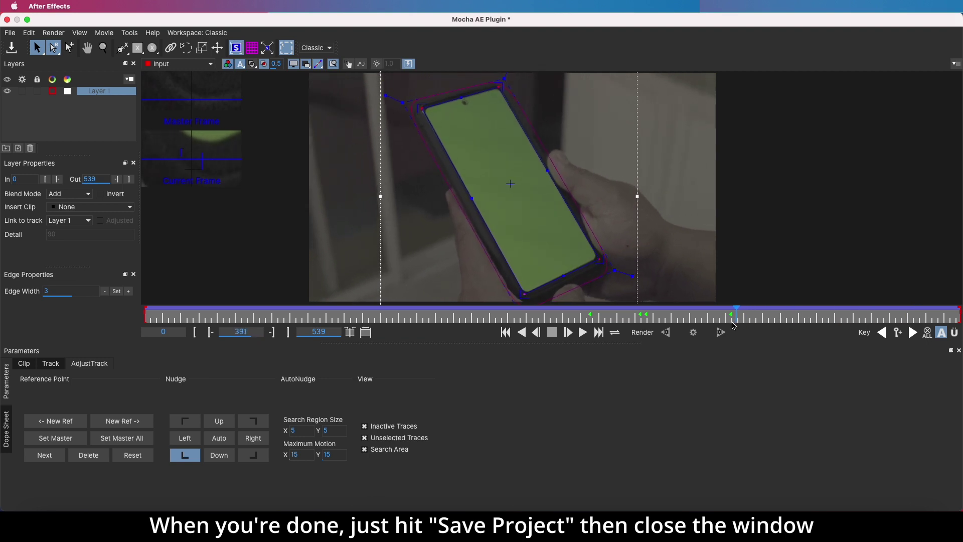
{"action": "left_click", "coordinate": [11, 33]}
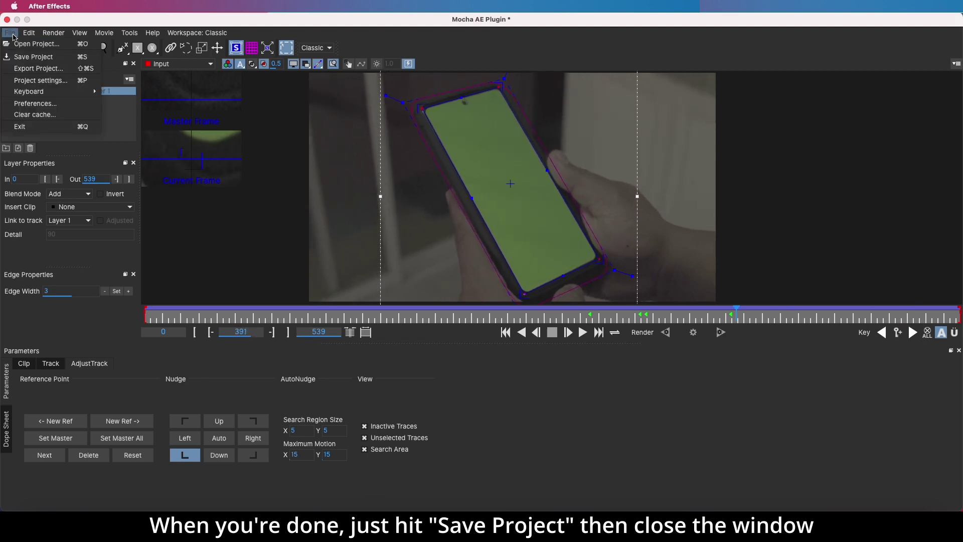
{"action": "left_click", "coordinate": [22, 57]}
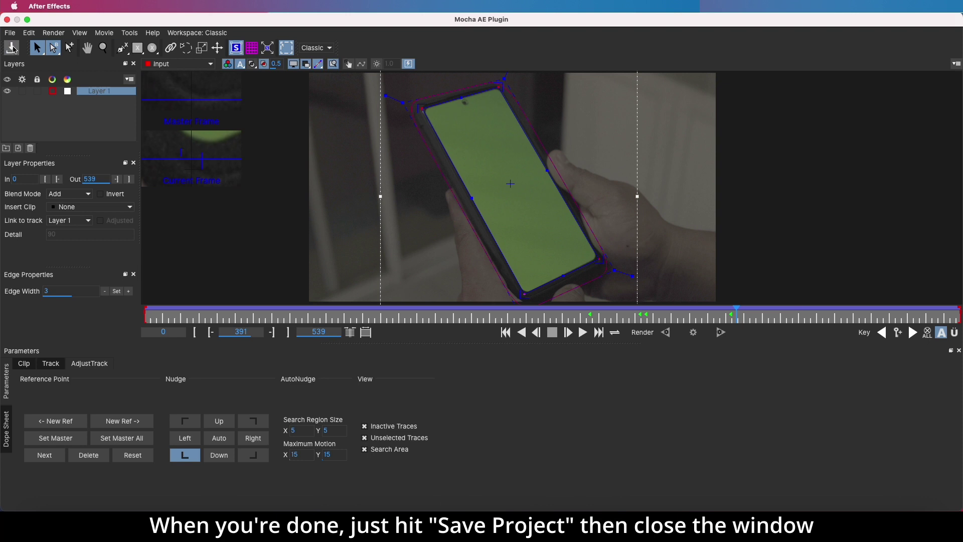
- Close Mocha and import Screen.mov through Import > File in the Project panel
{"action": "left_click", "coordinate": [7, 20]}
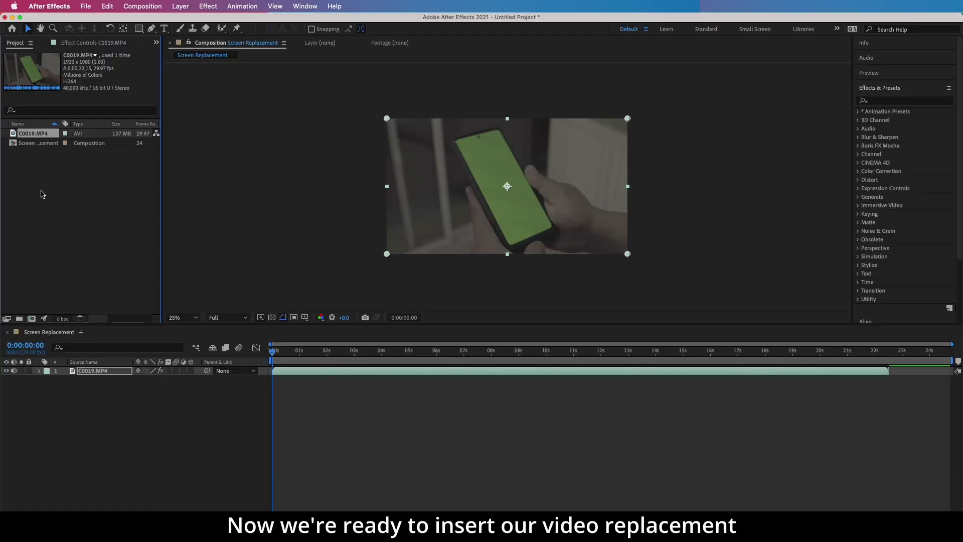
{"action": "left_click", "coordinate": [42, 196]}
{"action": "right_click", "coordinate": [41, 195]}
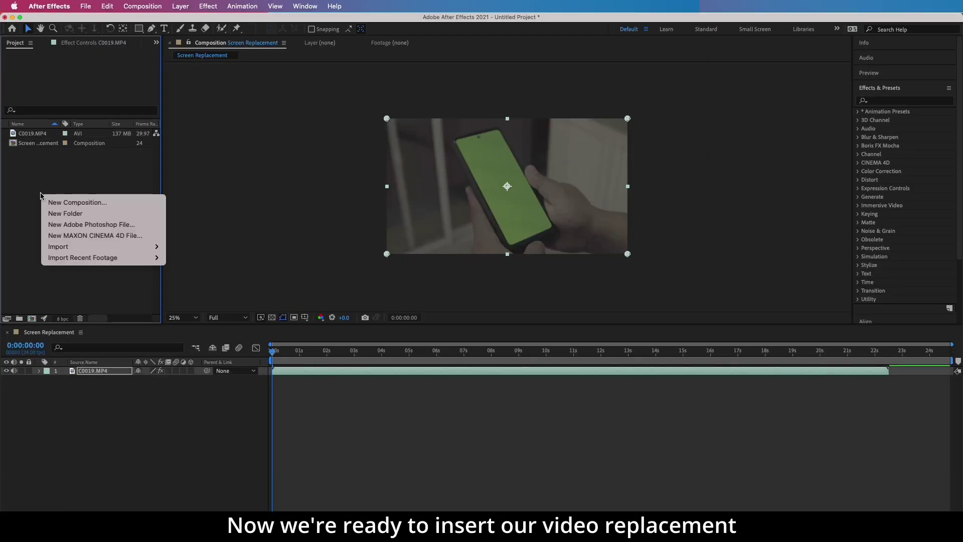
{"action": "mouse_move", "coordinate": [58, 247]}
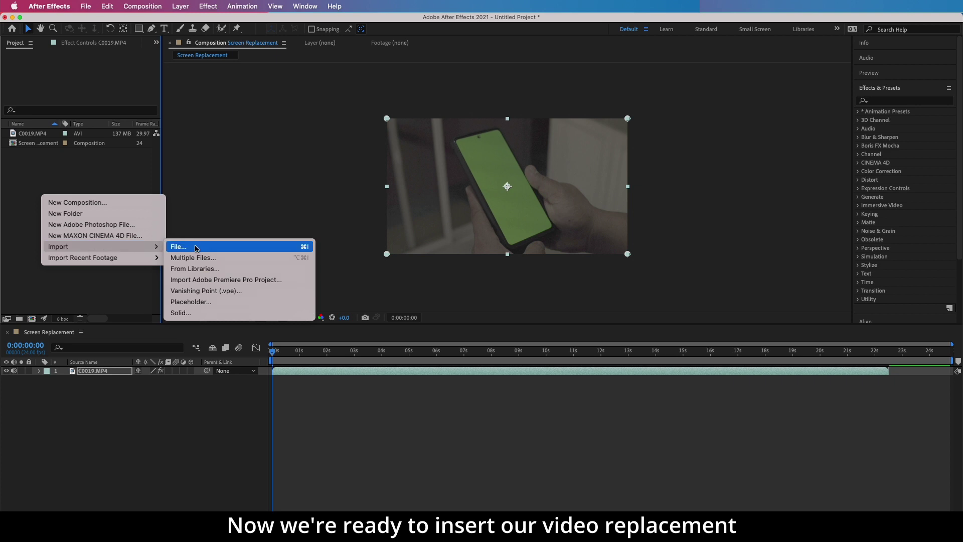
{"action": "left_click", "coordinate": [195, 248]}
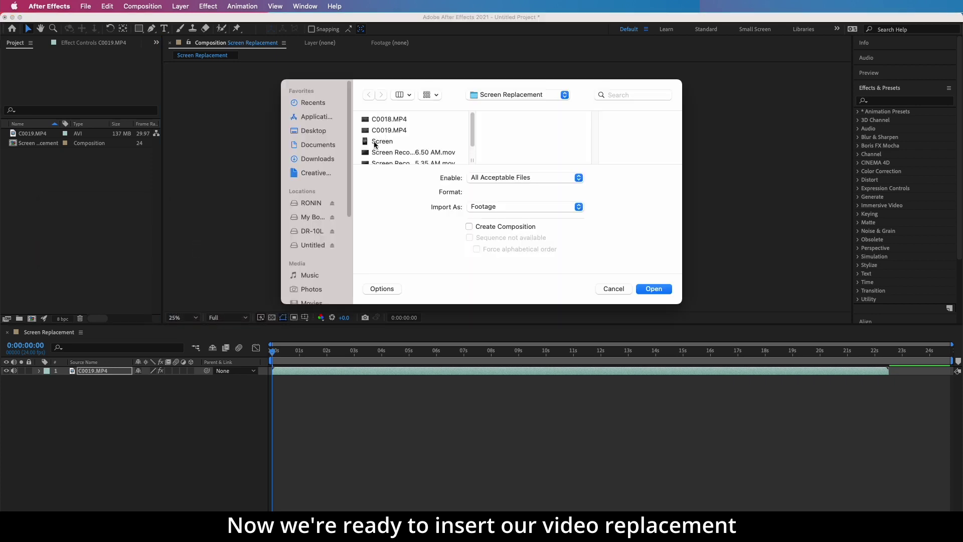
{"action": "left_click", "coordinate": [374, 140]}
{"action": "left_click", "coordinate": [653, 288]}
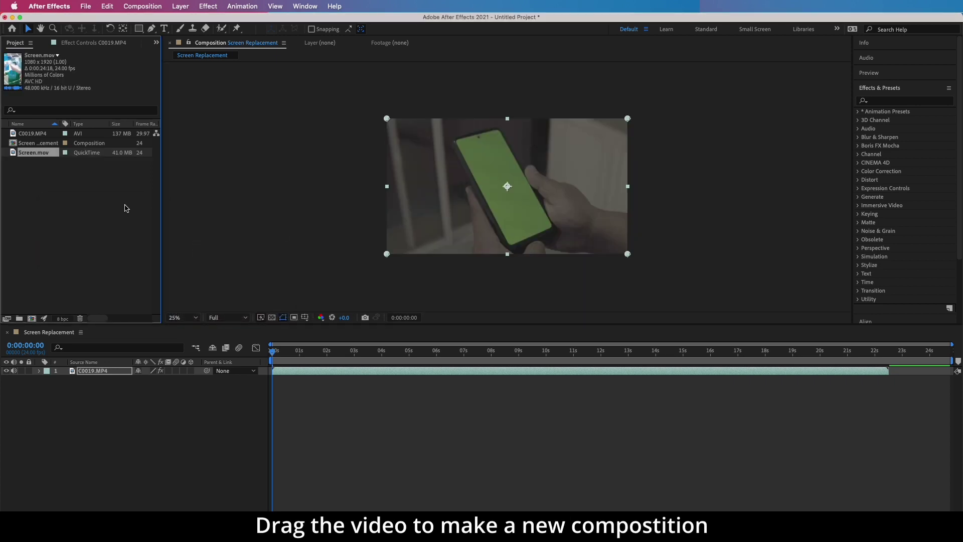
- Build a new comp from Screen.mov and pre-compose its layer, naming it Screen-pre
{"action": "left_click_drag", "start_coordinate": [31, 157], "coordinate": [32, 321]}
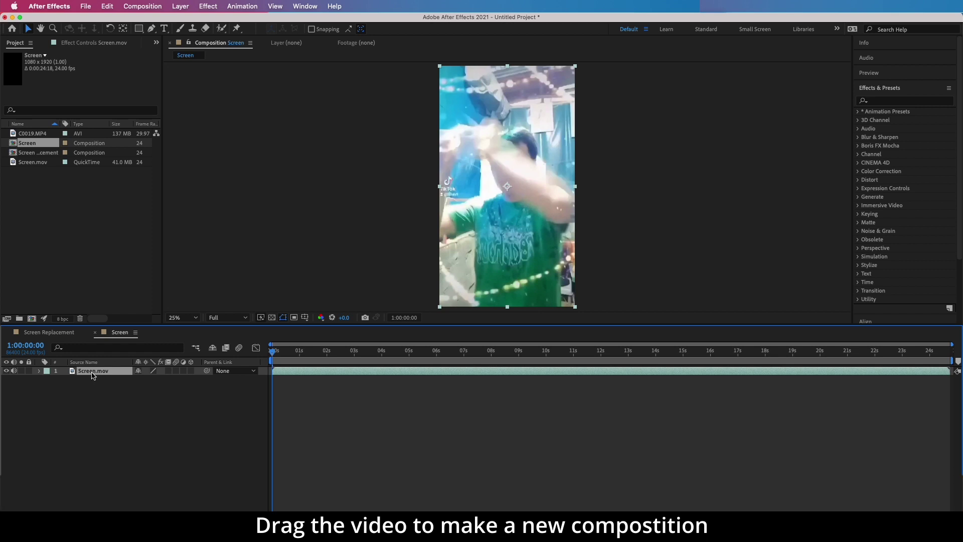
{"action": "right_click", "coordinate": [92, 375]}
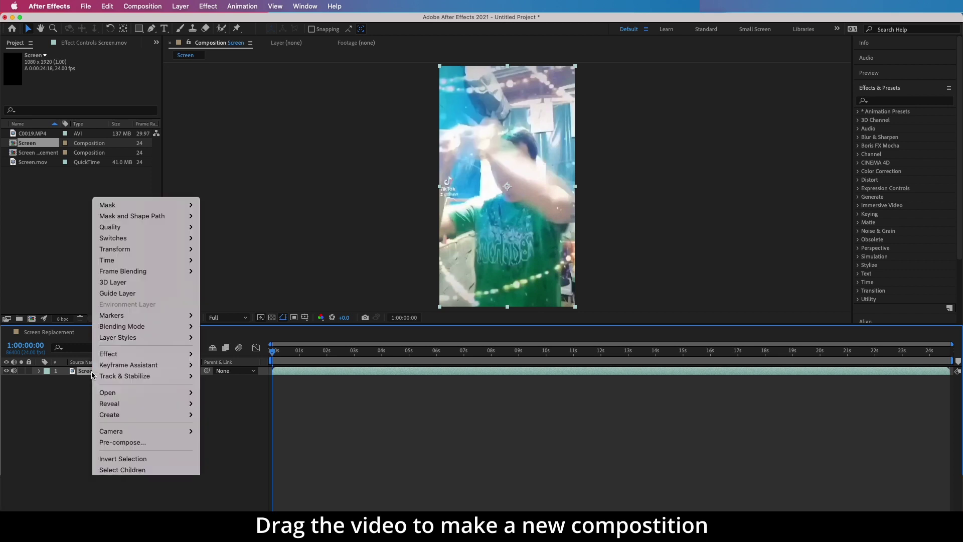
{"action": "left_click", "coordinate": [123, 443]}
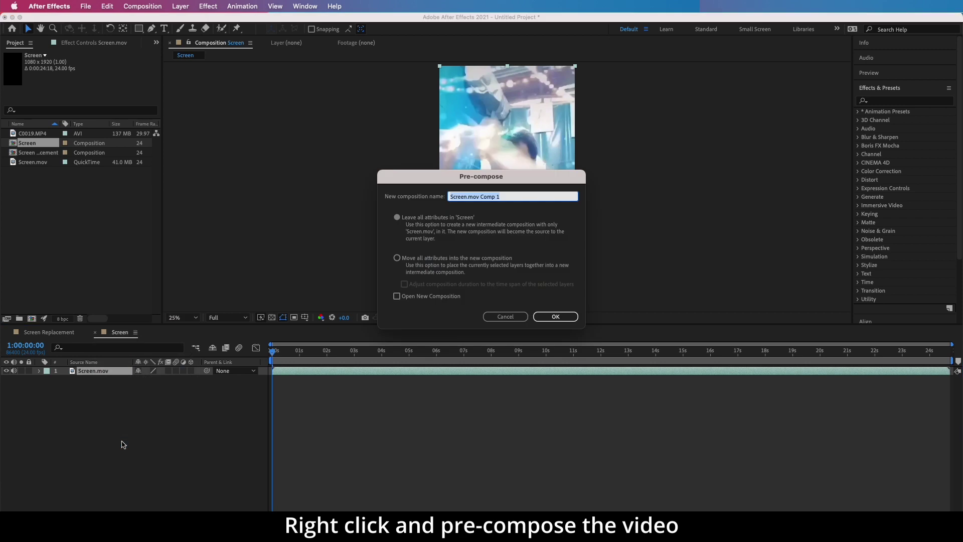
{"action": "left_click_drag", "start_coordinate": [509, 196], "coordinate": [468, 197]}
{"action": "type", "text": "-pre"}
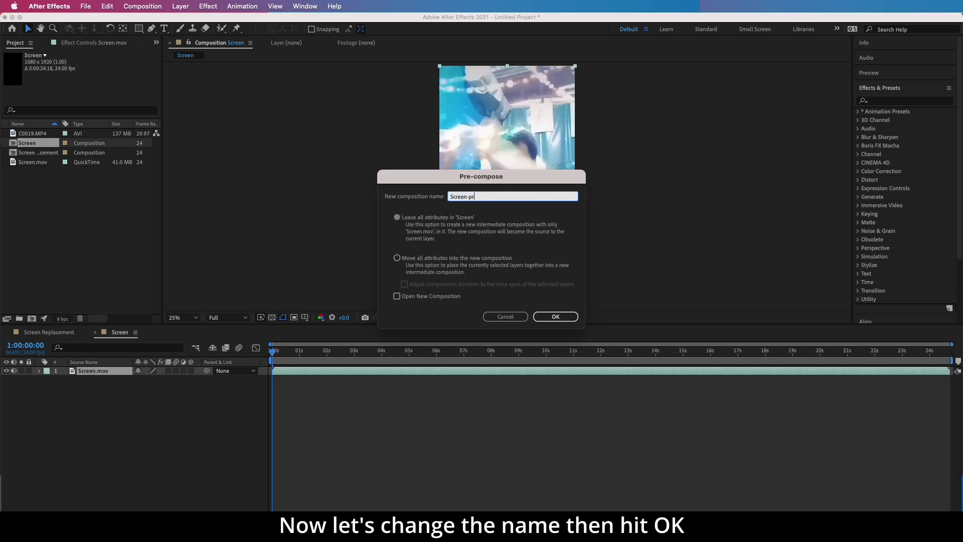
{"action": "left_click", "coordinate": [561, 316]}
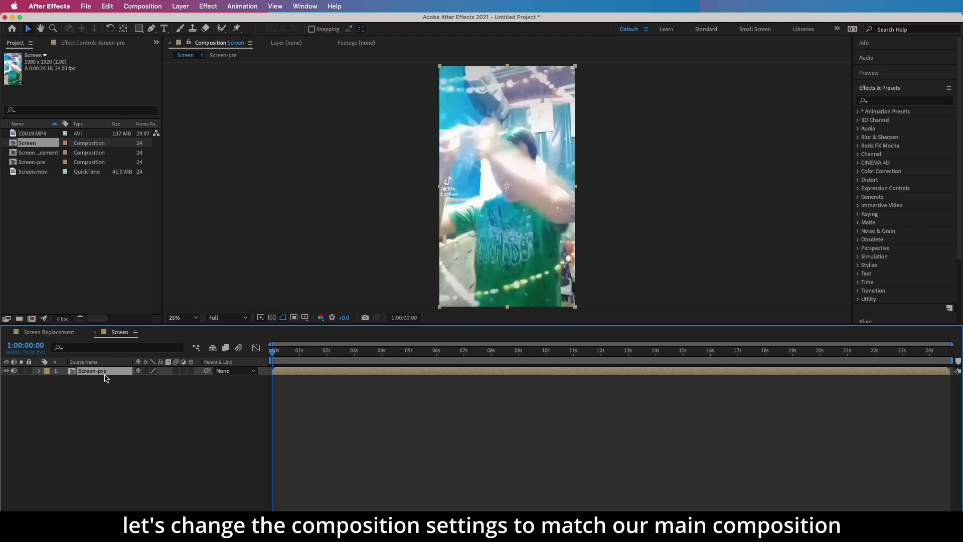
- In Composition Settings, set the Screen comp's width to 1920 and height to 1080
{"action": "left_click", "coordinate": [106, 374]}
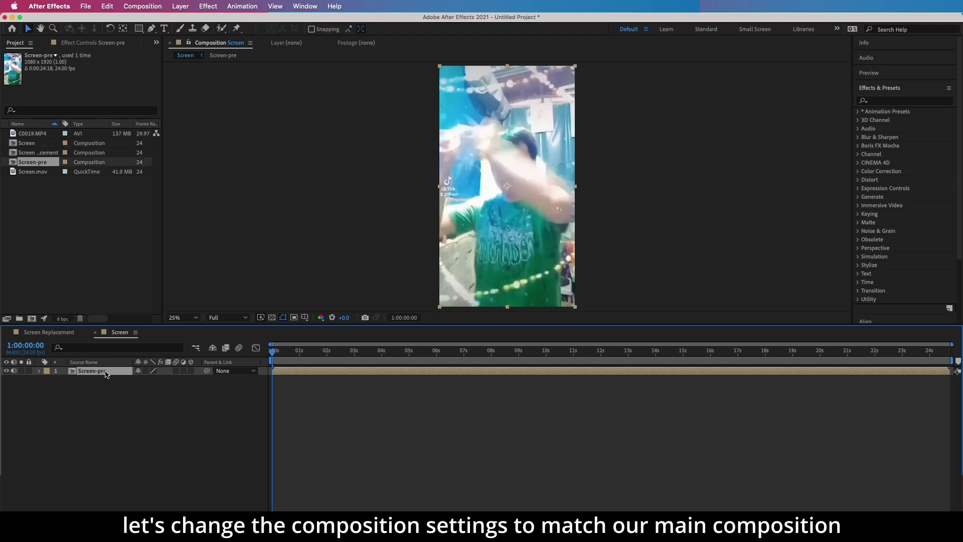
{"action": "left_click", "coordinate": [135, 9]}
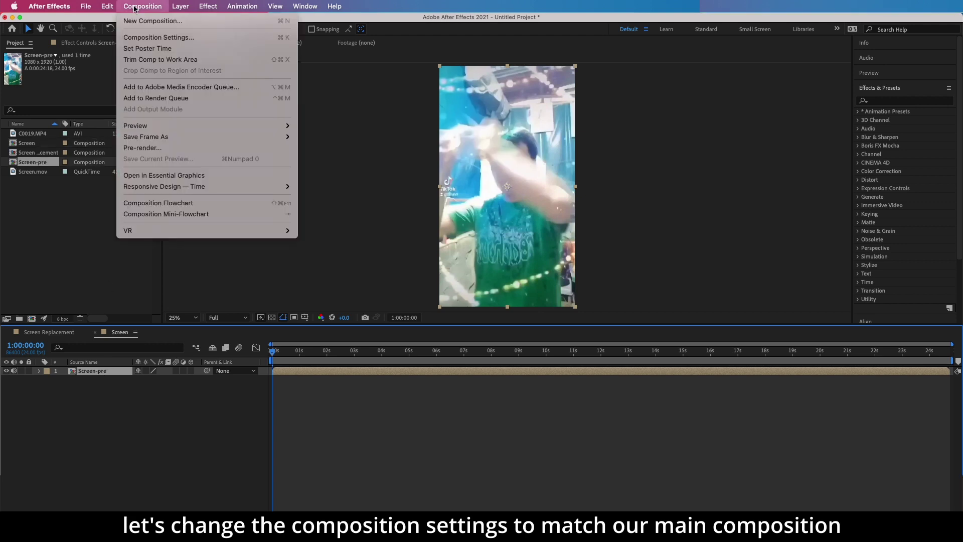
{"action": "left_click", "coordinate": [139, 39]}
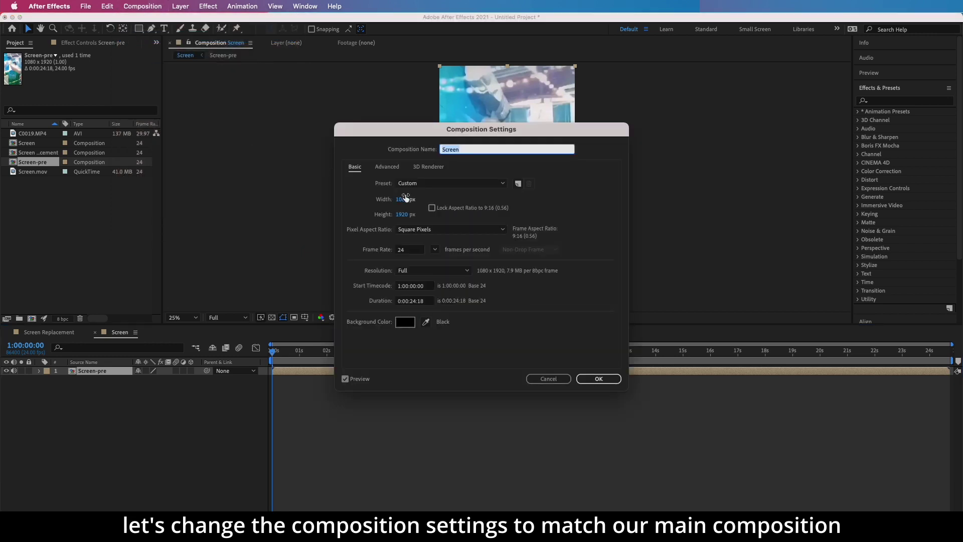
{"action": "left_click", "coordinate": [403, 199]}
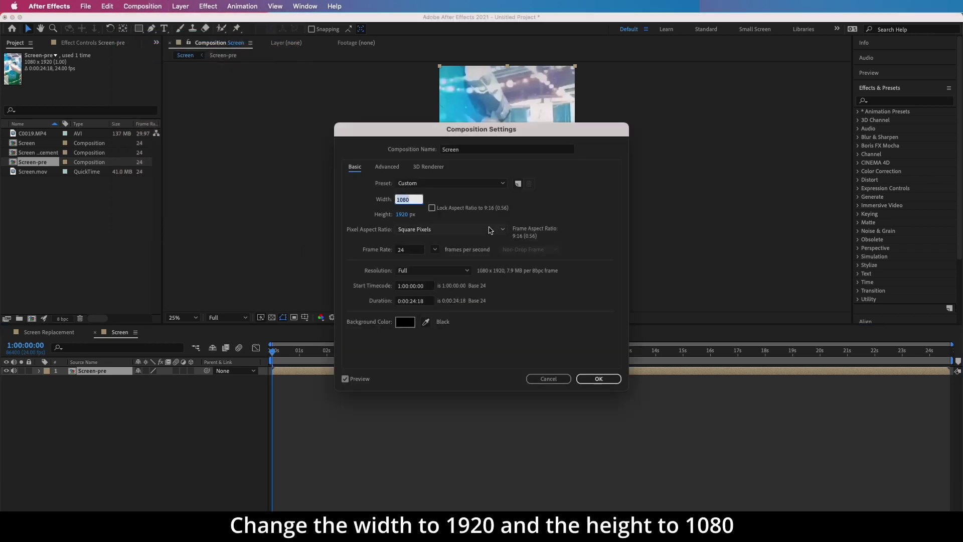
{"action": "type", "text": "1920"}
{"action": "left_click", "coordinate": [402, 214]}
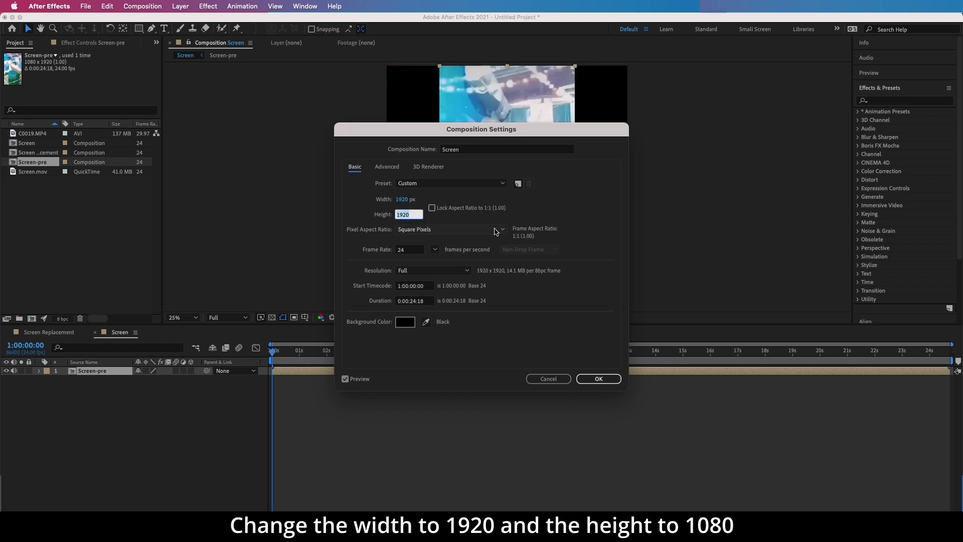
{"action": "type", "text": "1080"}
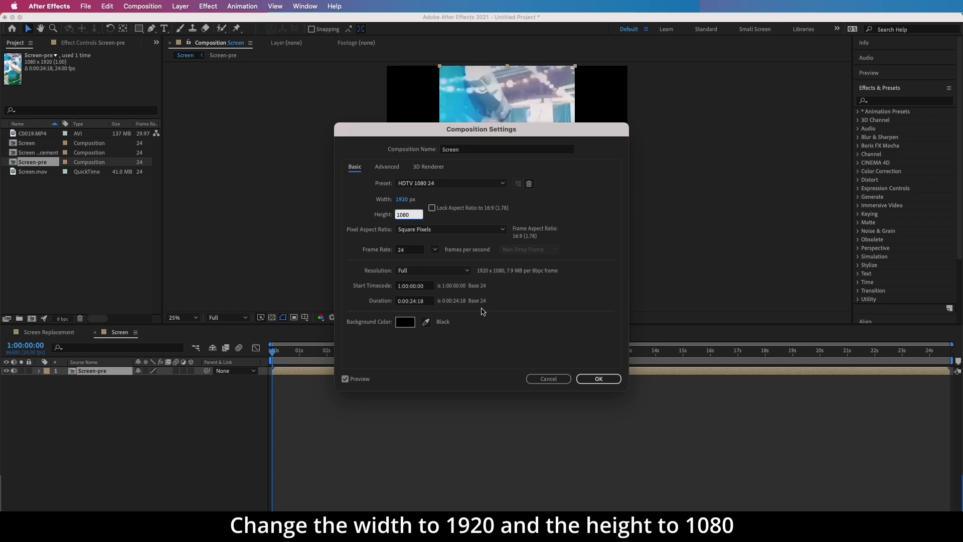
- Confirm the 1920×1080 size and fit the Screen-pre layer to the comp
{"action": "left_click", "coordinate": [598, 378]}
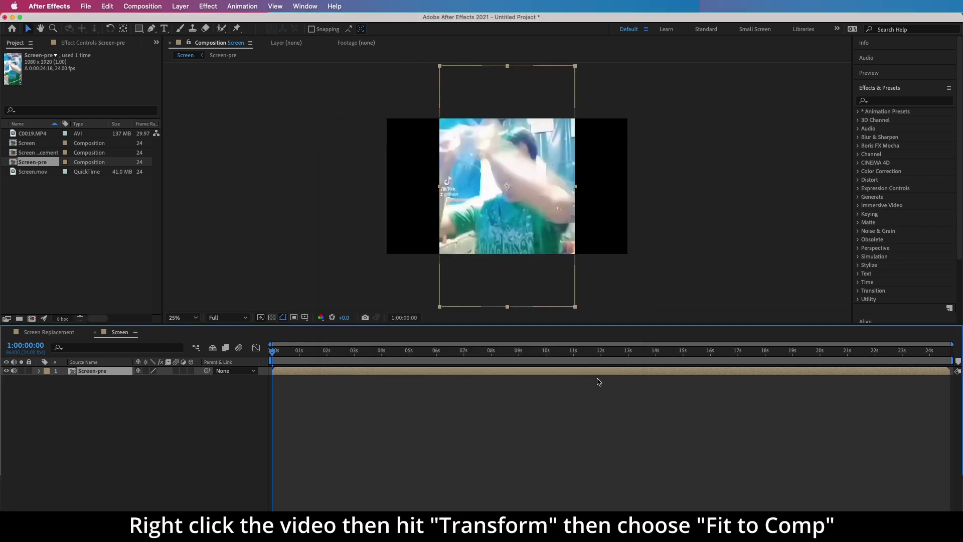
{"action": "right_click", "coordinate": [92, 375]}
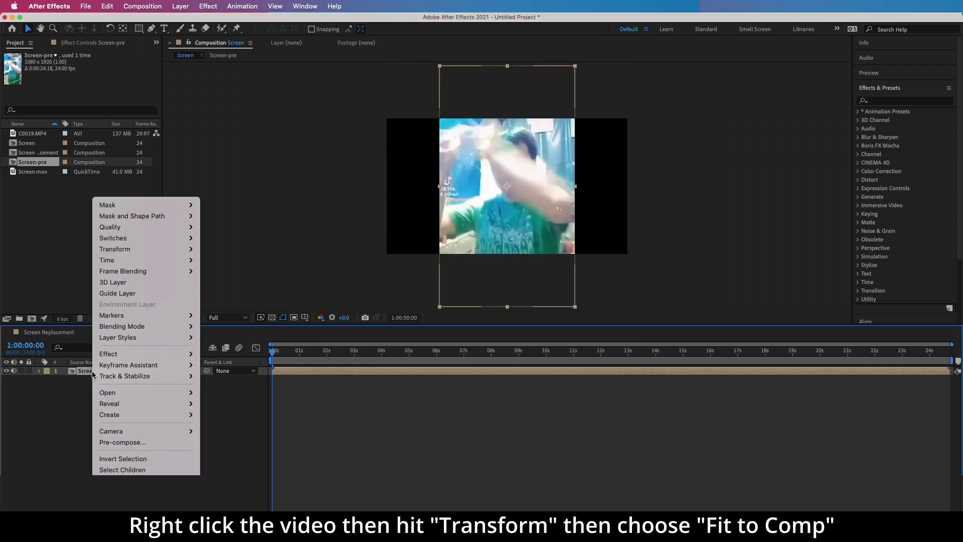
{"action": "mouse_move", "coordinate": [115, 249]}
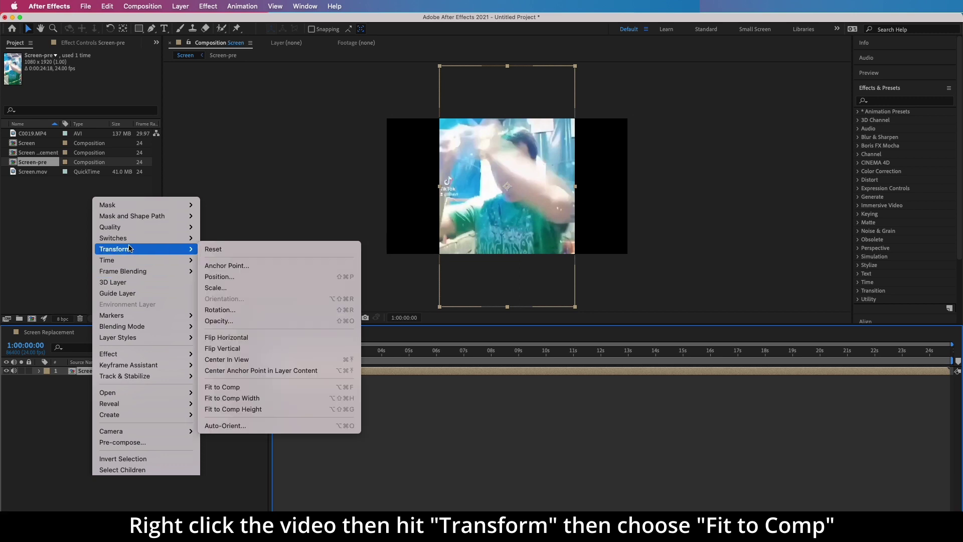
{"action": "left_click", "coordinate": [261, 391]}
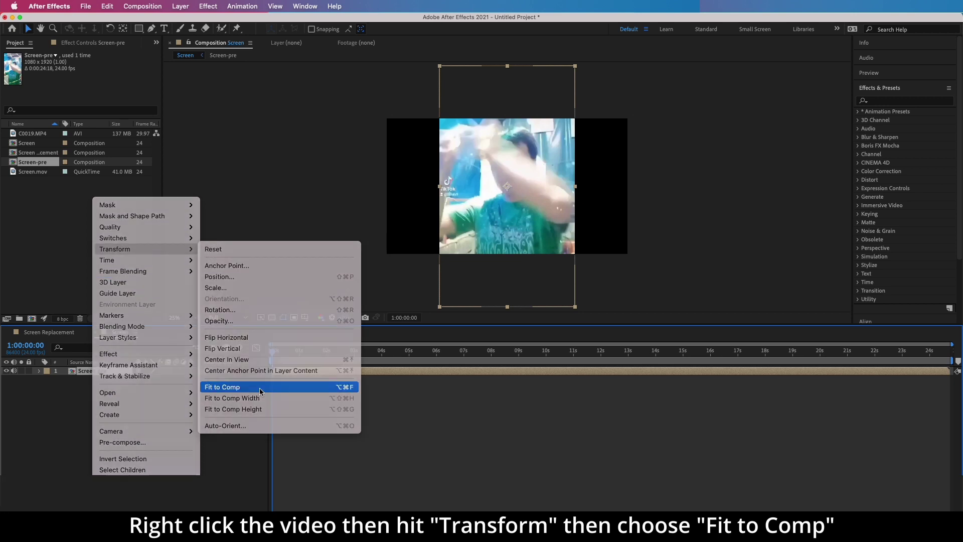
- Place Screen-pre into Screen Replacement and select the C0019.MP4 layer
{"action": "left_click", "coordinate": [53, 333]}
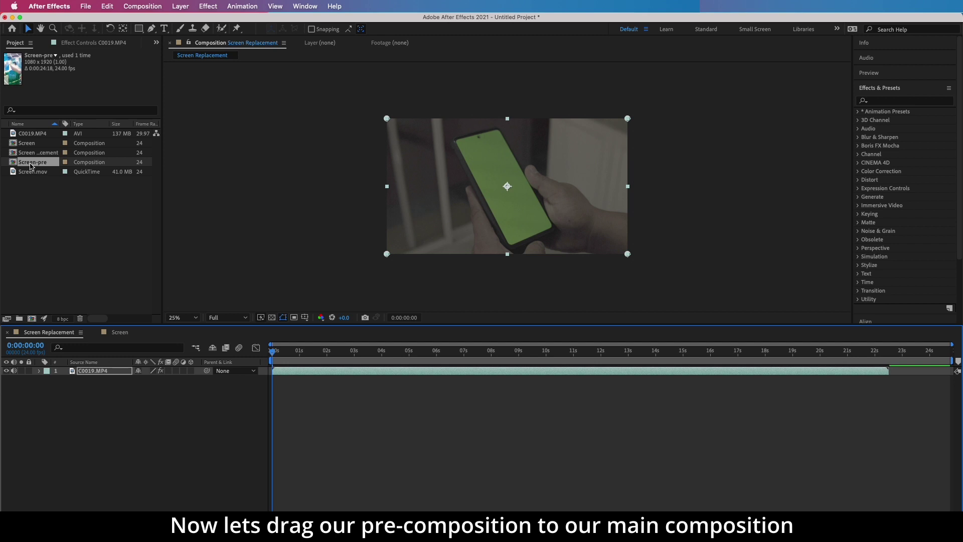
{"action": "left_click_drag", "start_coordinate": [30, 166], "coordinate": [106, 368]}
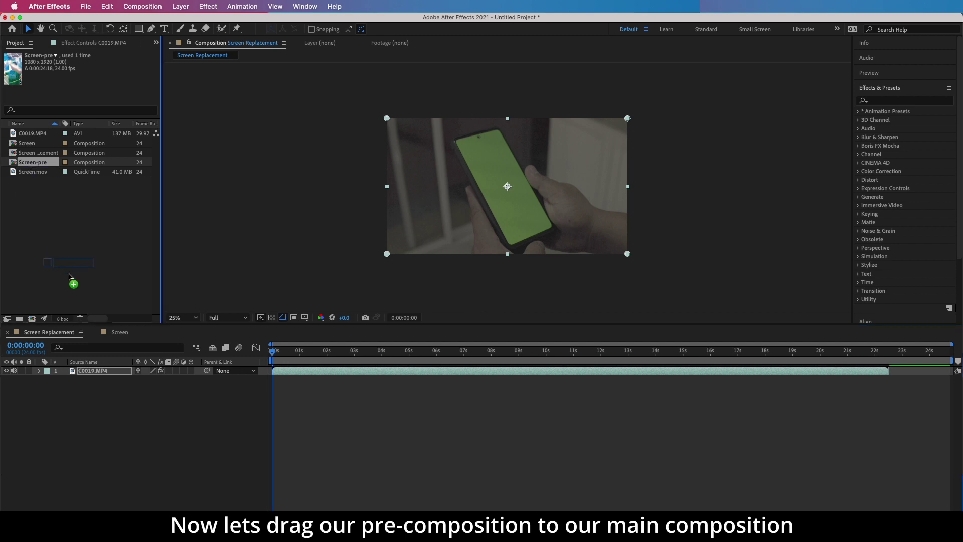
{"action": "left_click", "coordinate": [64, 335]}
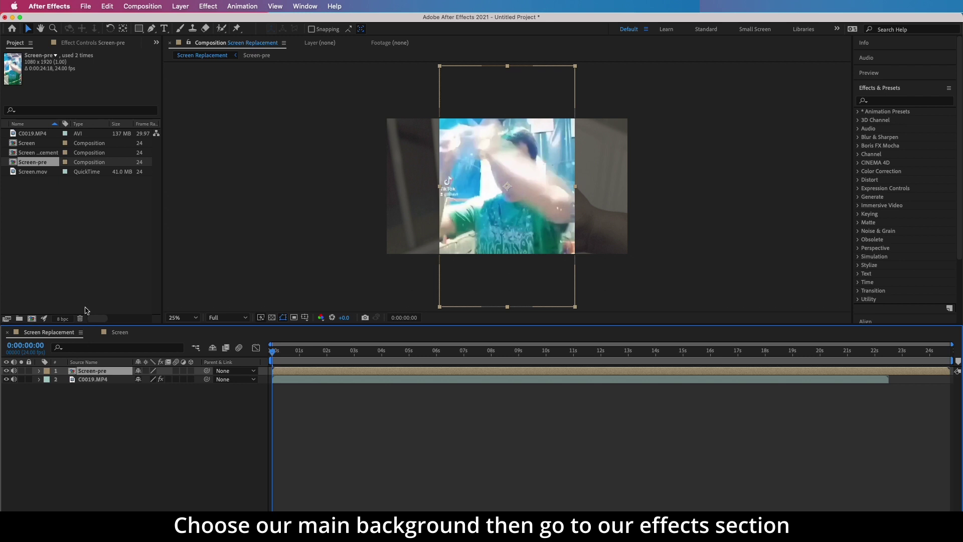
{"action": "left_click", "coordinate": [86, 381]}
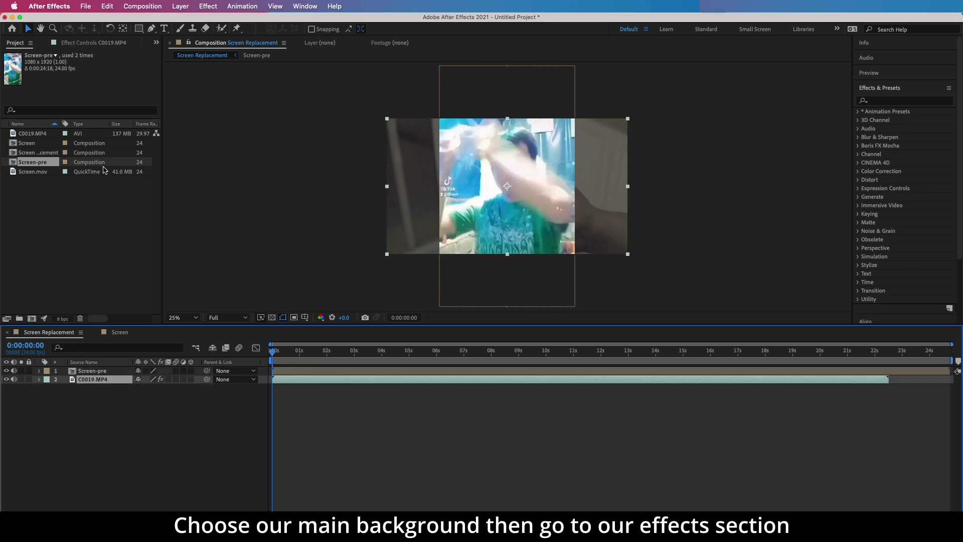
- Create Mocha track data from the Layer 1 track in C0019.MP4's effect controls
{"action": "left_click", "coordinate": [85, 43]}
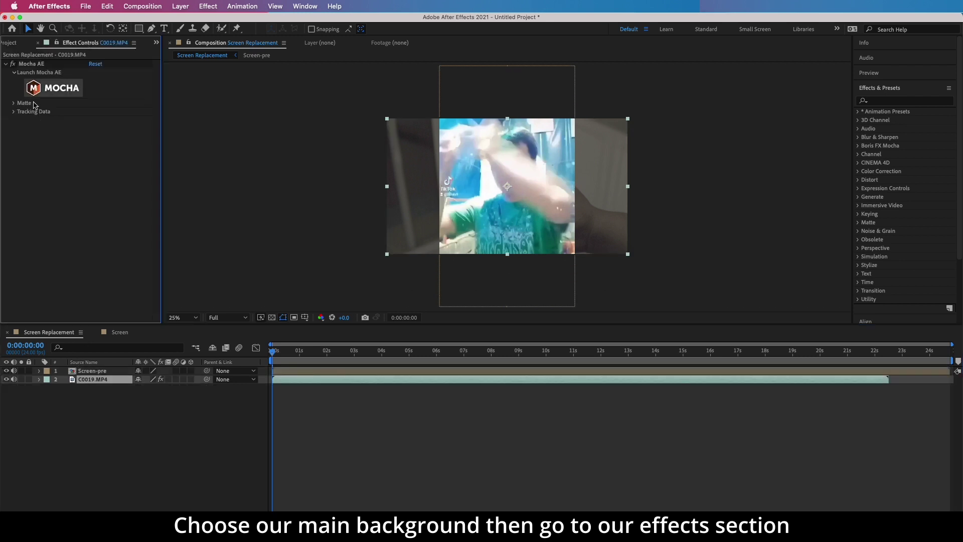
{"action": "left_click", "coordinate": [13, 111]}
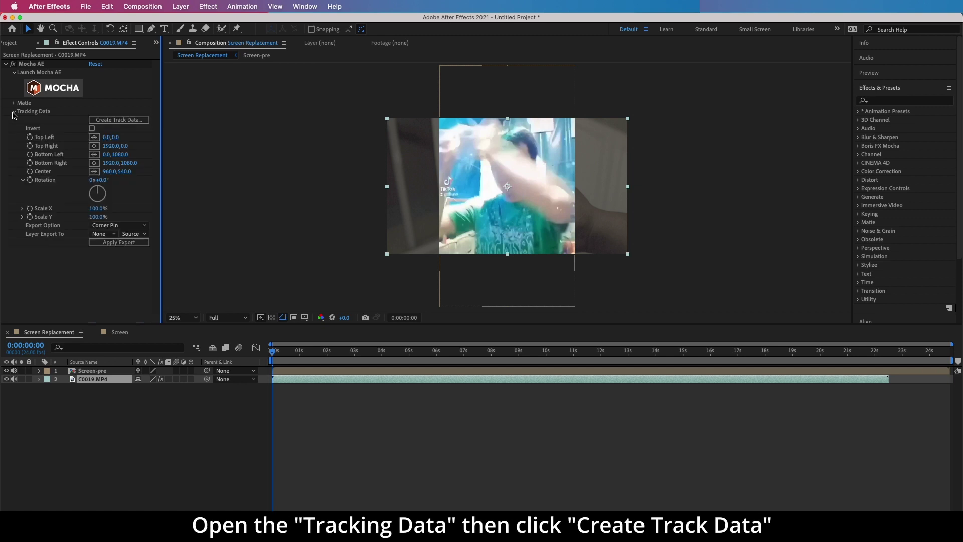
{"action": "left_click", "coordinate": [106, 122]}
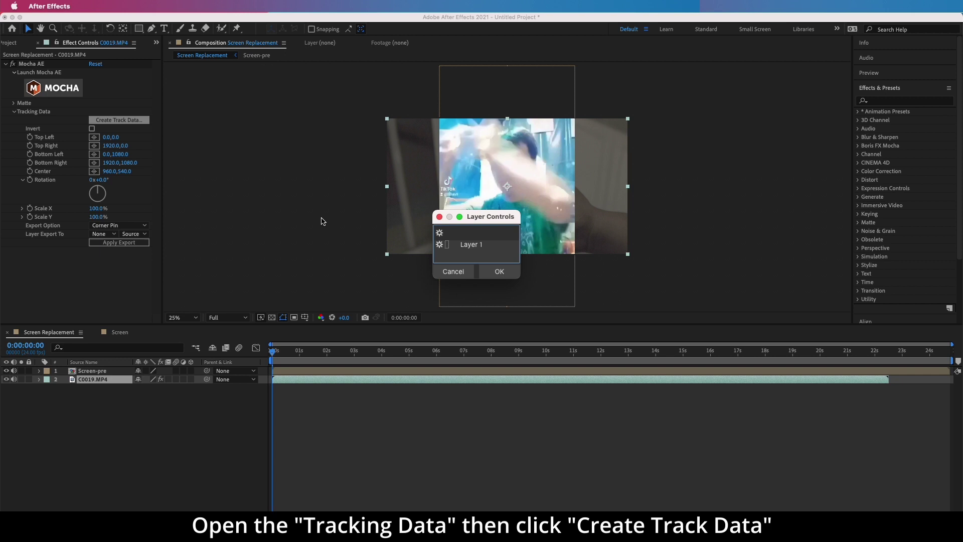
{"action": "left_click", "coordinate": [444, 246]}
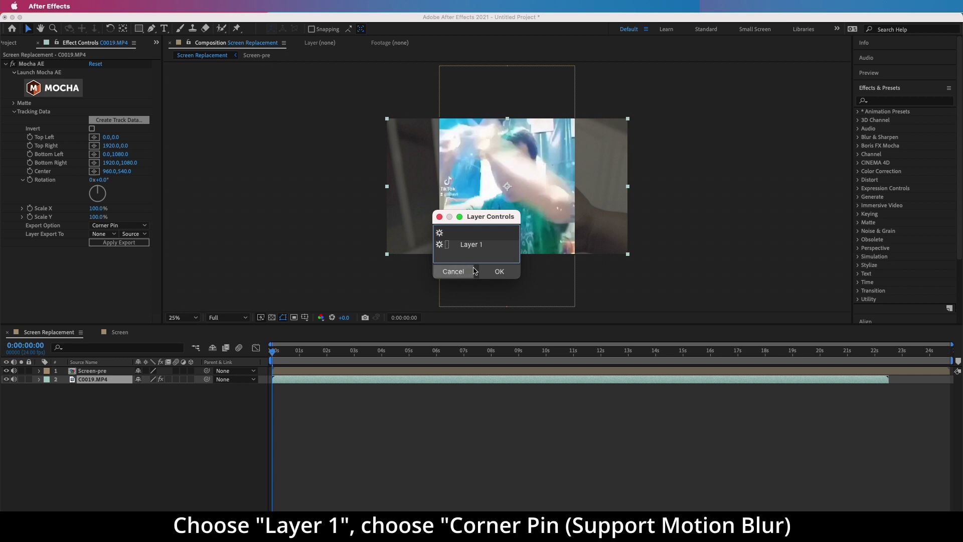
{"action": "left_click", "coordinate": [499, 271]}
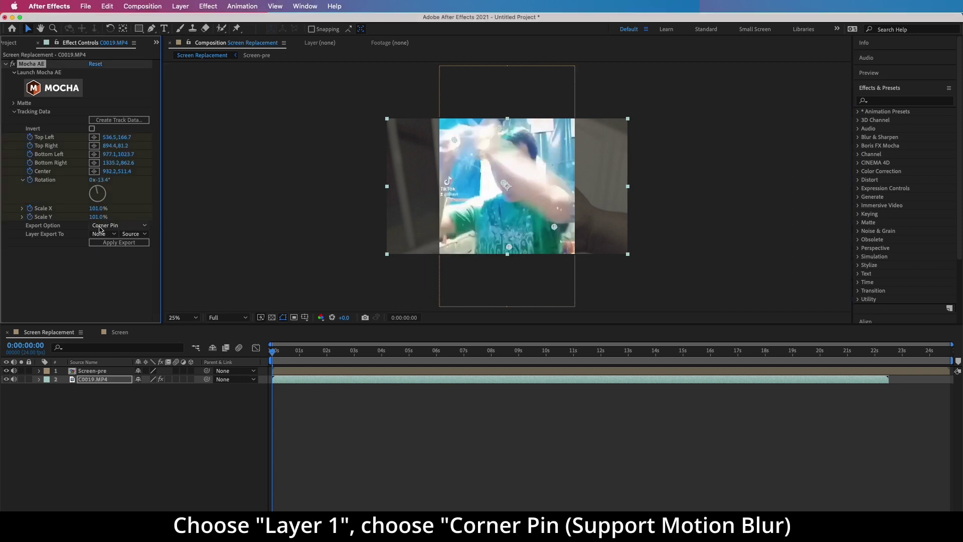
- Export the track as Corner Pin (Support Motion Blur) to the Screen-pre layer
{"action": "left_click", "coordinate": [115, 226]}
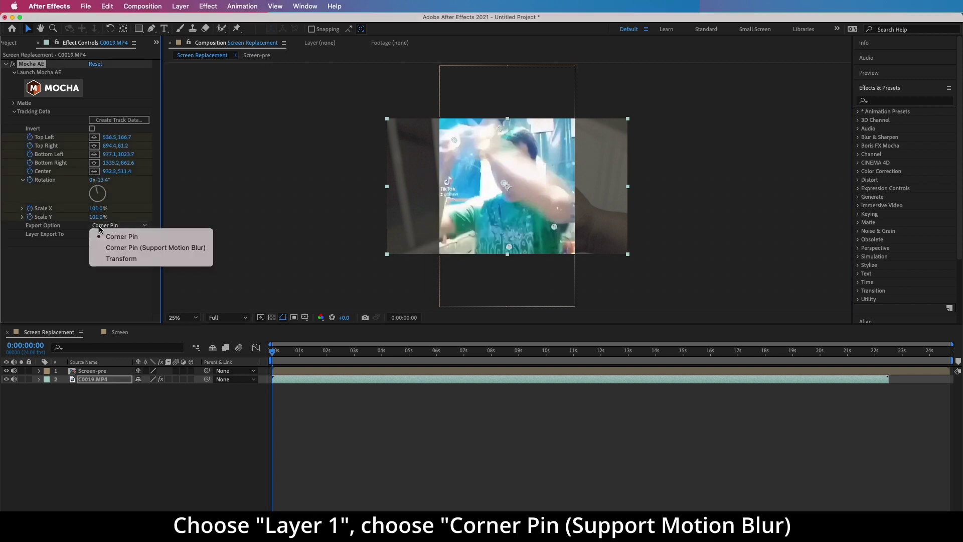
{"action": "left_click", "coordinate": [114, 248]}
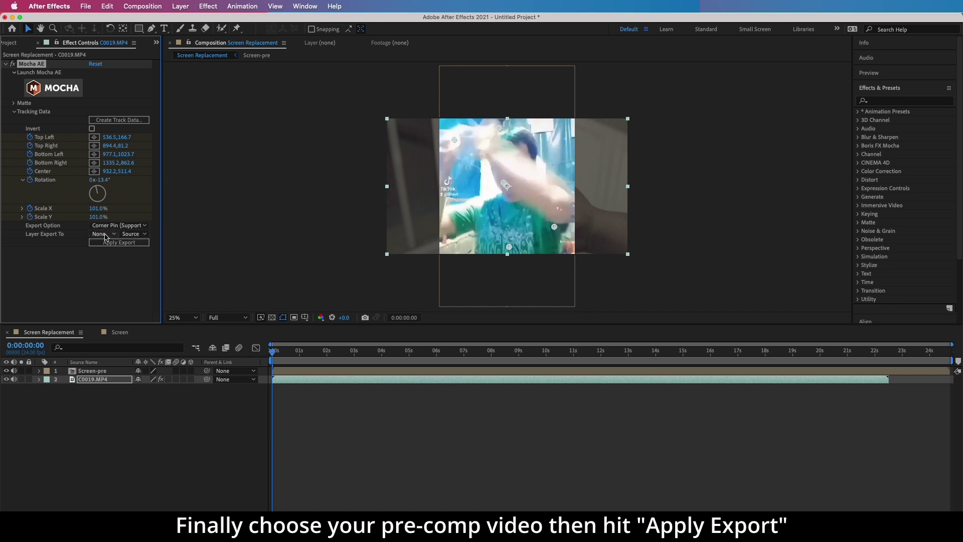
{"action": "left_click", "coordinate": [104, 234]}
{"action": "left_click", "coordinate": [114, 263]}
{"action": "left_click", "coordinate": [109, 243]}
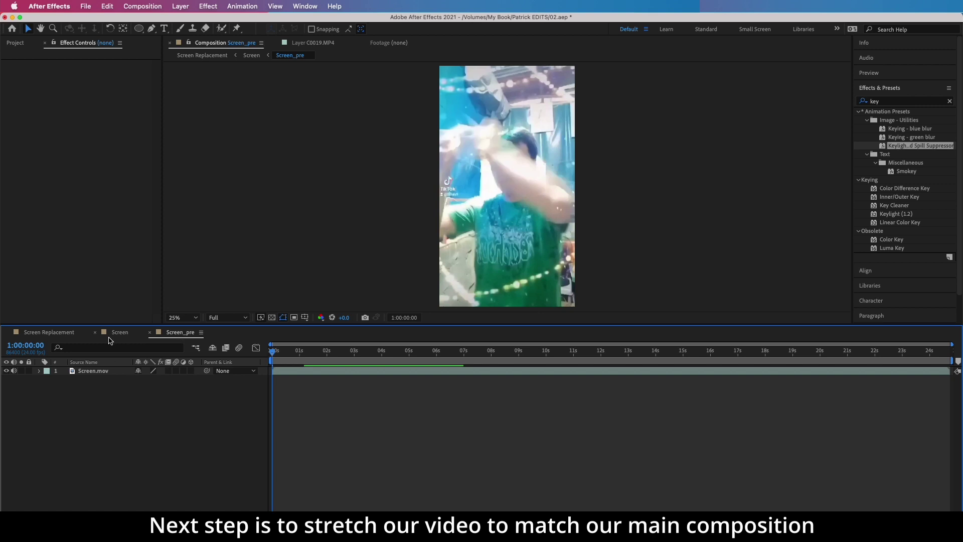
- In the Screen comp, apply Fit to Comp to Screen_pre, then return to Screen Replacement
{"action": "left_click", "coordinate": [119, 332]}
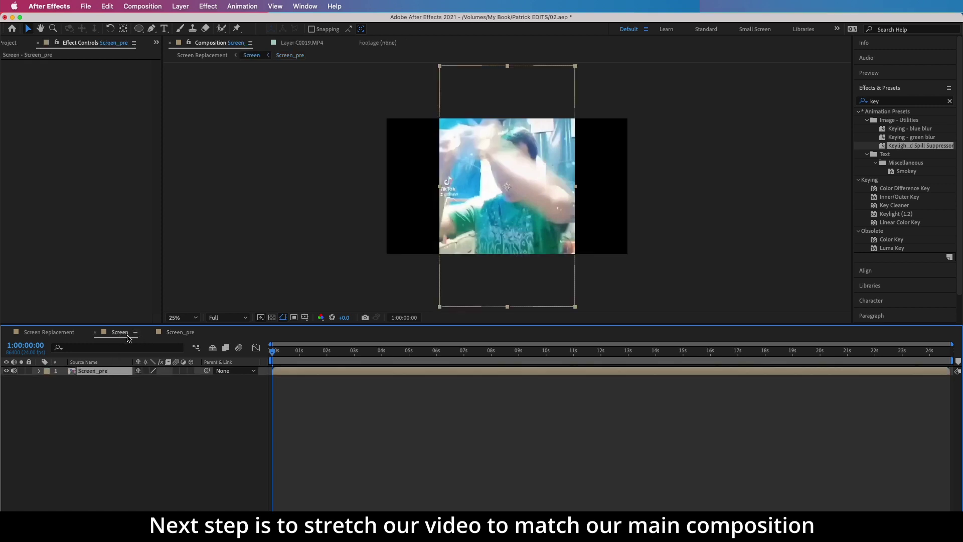
{"action": "right_click", "coordinate": [104, 376]}
{"action": "left_click", "coordinate": [95, 372]}
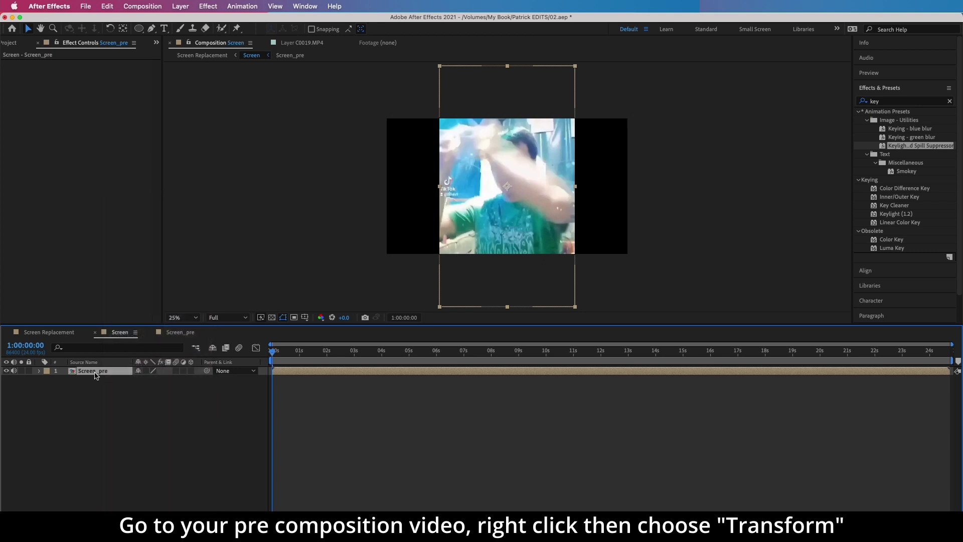
{"action": "right_click", "coordinate": [96, 371]}
{"action": "mouse_move", "coordinate": [118, 247]}
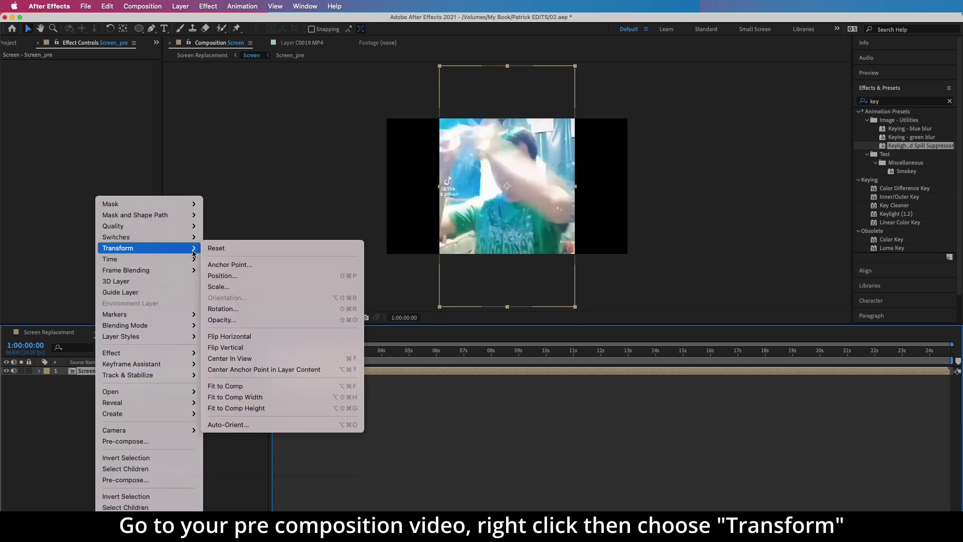
{"action": "left_click", "coordinate": [247, 386]}
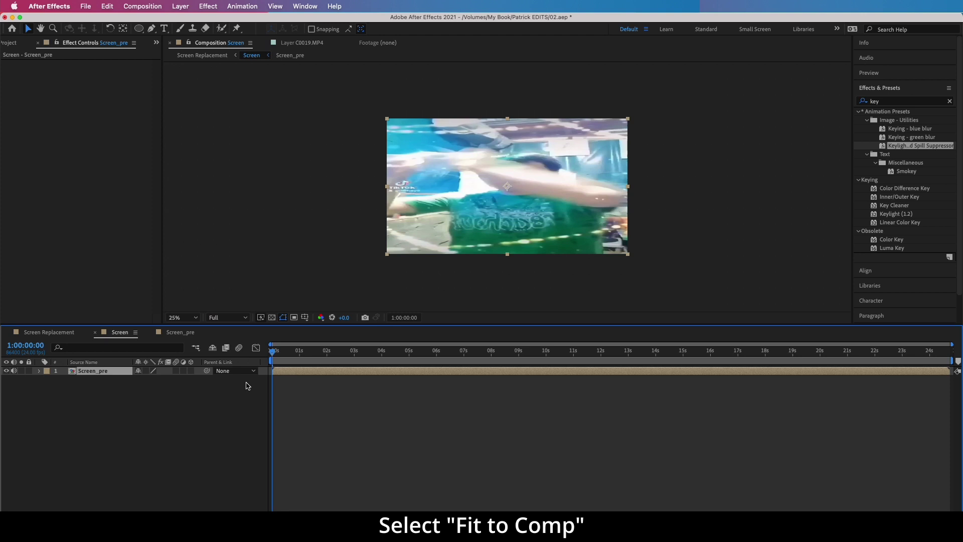
{"action": "left_click", "coordinate": [49, 332]}
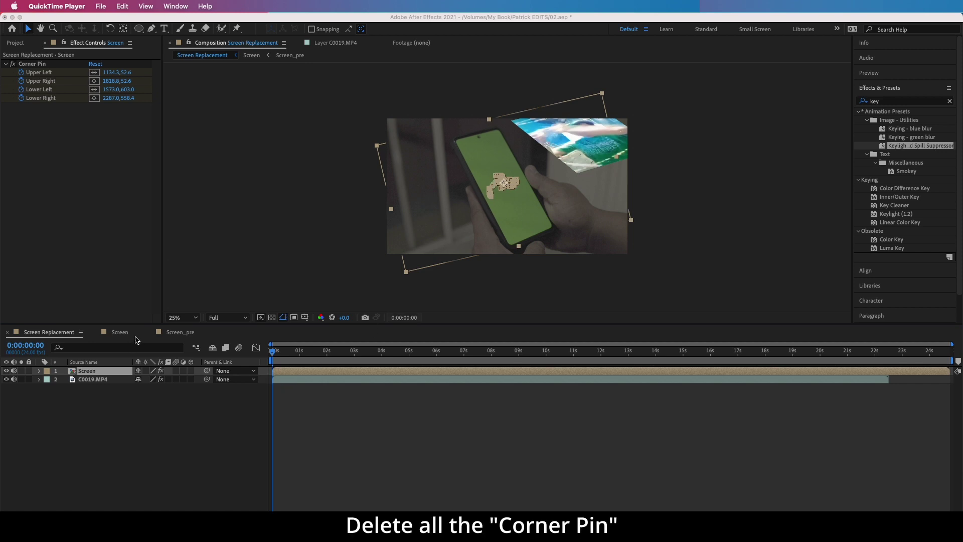
- In the Screen Replacement composition, delete the Corner Pin effect from the Screen layer
{"action": "left_click", "coordinate": [115, 336]}
{"action": "left_click", "coordinate": [118, 332]}
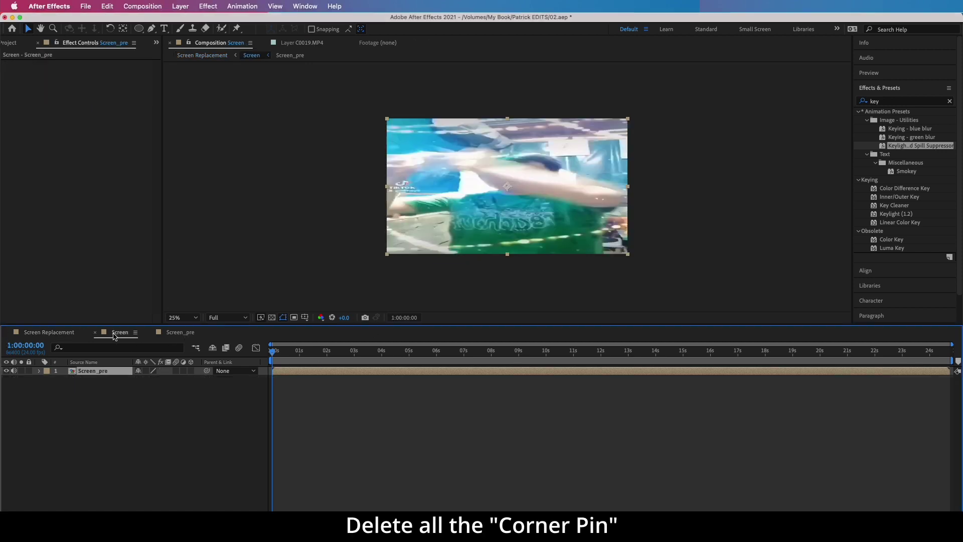
{"action": "left_click", "coordinate": [48, 334]}
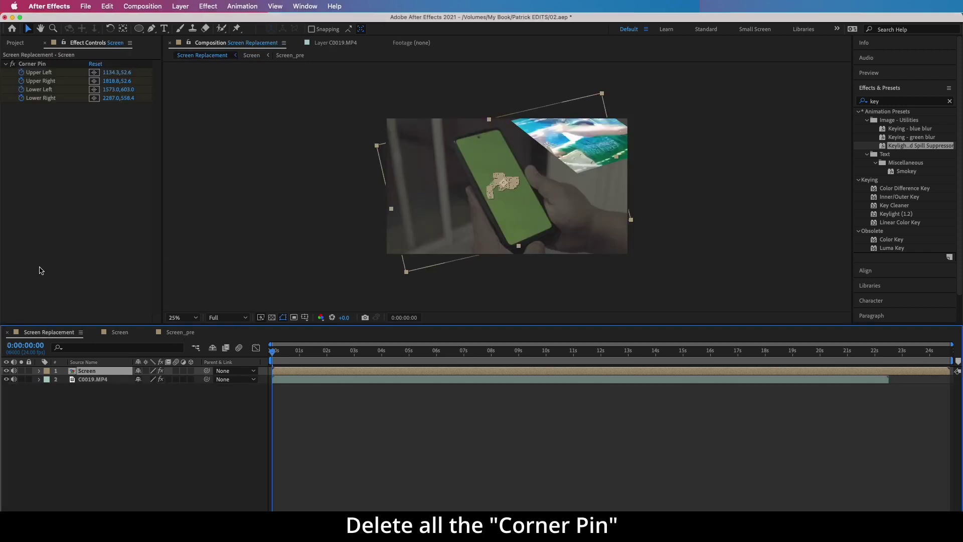
{"action": "left_click", "coordinate": [32, 65]}
{"action": "key", "text": "Delete"}
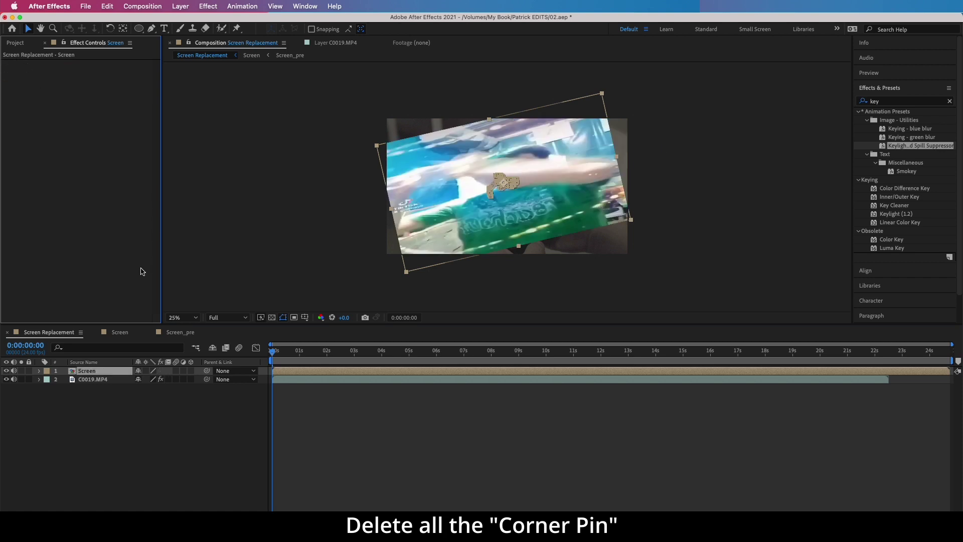
- Clear all transform keyframes from the Screen layer and collapse its properties
{"action": "left_click", "coordinate": [39, 370]}
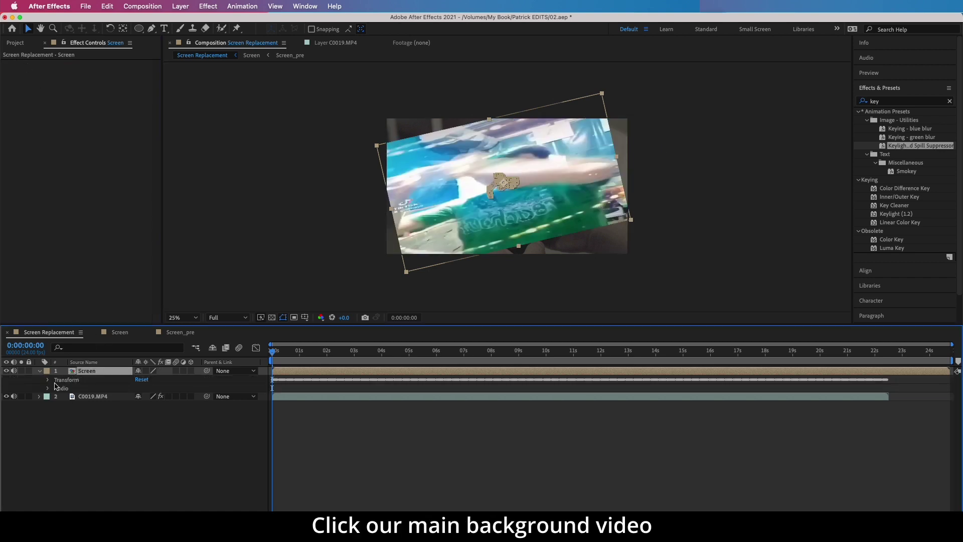
{"action": "left_click", "coordinate": [47, 379]}
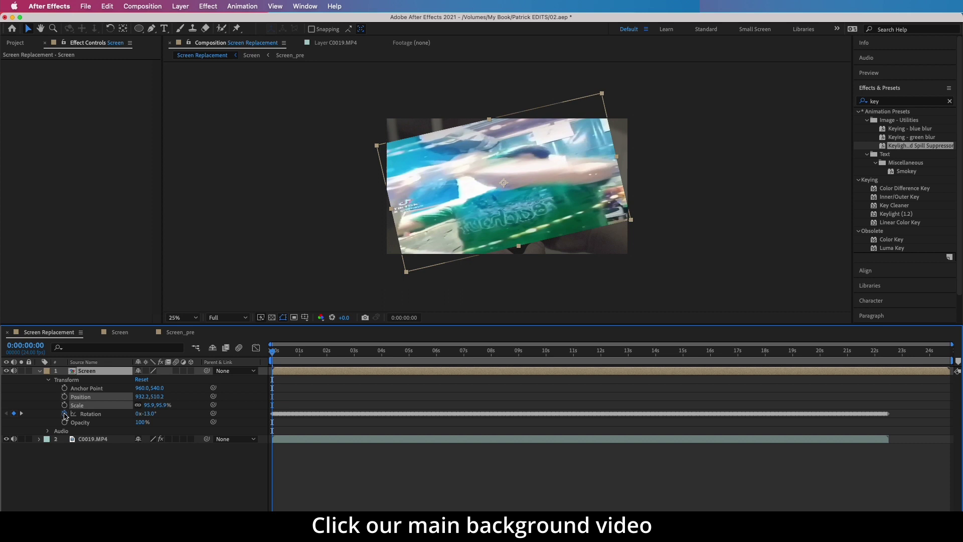
{"action": "key", "text": "Return"}
{"action": "left_click", "coordinate": [344, 380]}
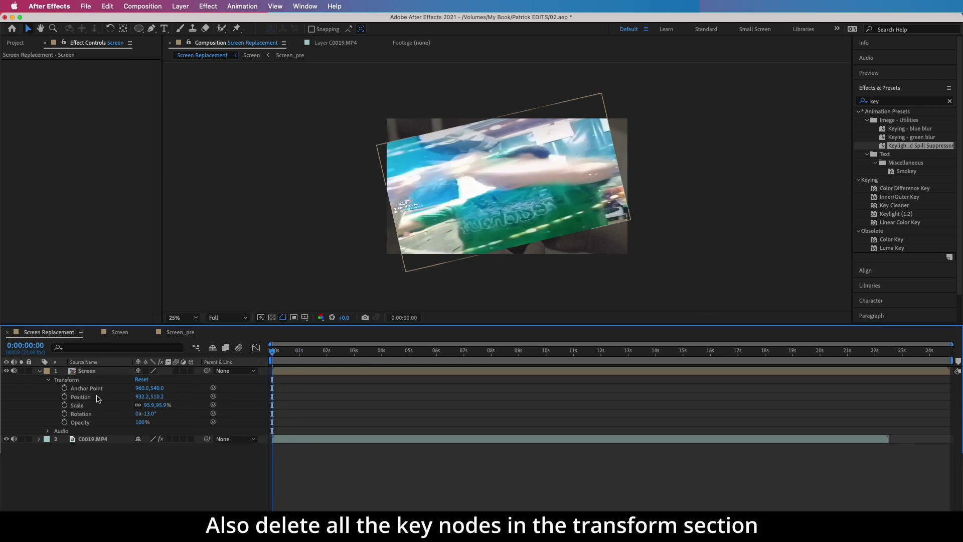
{"action": "left_click", "coordinate": [87, 372]}
{"action": "left_click", "coordinate": [39, 371]}
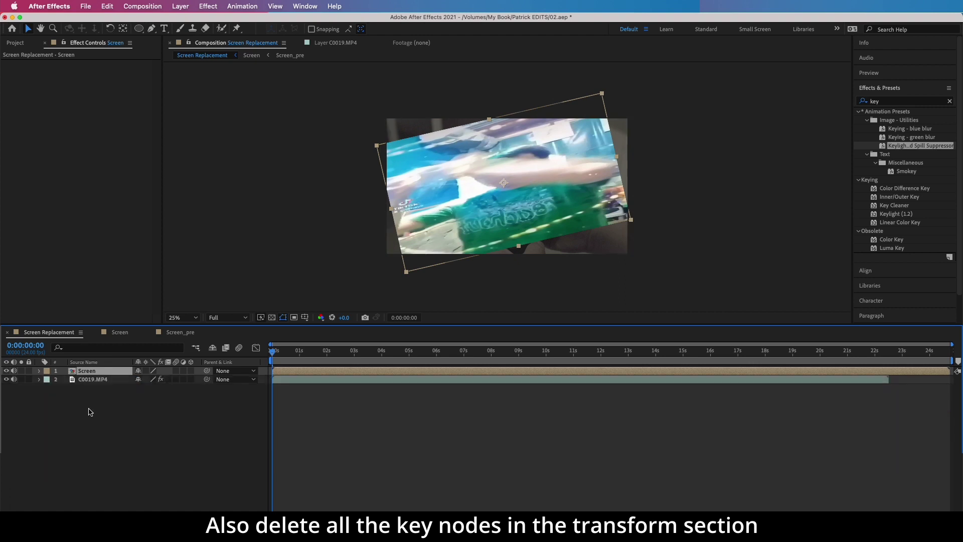
{"action": "left_click", "coordinate": [85, 380]}
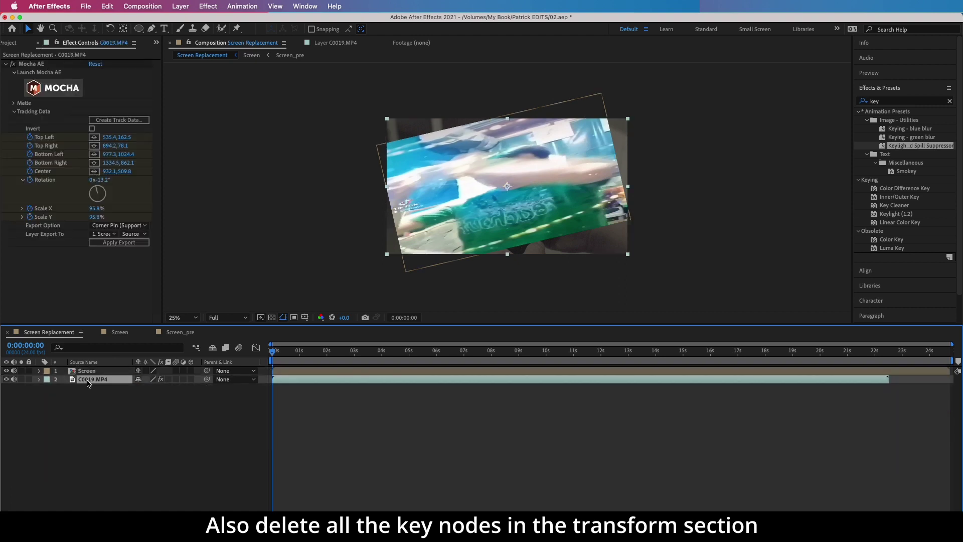
- Export the Mocha track to the '1. Screen' layer with Apply Export
{"action": "left_click", "coordinate": [110, 235]}
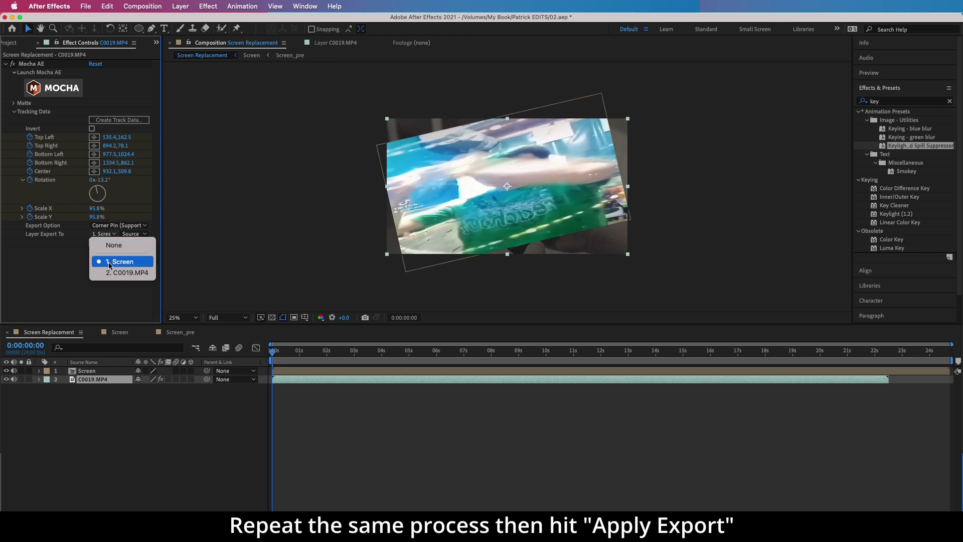
{"action": "left_click", "coordinate": [113, 262]}
{"action": "left_click", "coordinate": [108, 243]}
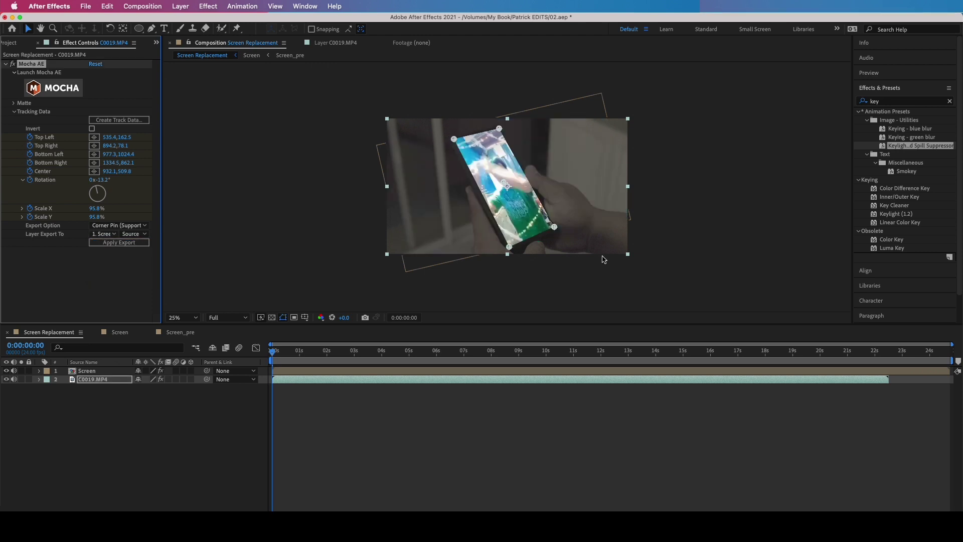
- Zoom the viewer to 50% and play the clip to check the pinned screen
{"action": "key", "text": "period"}
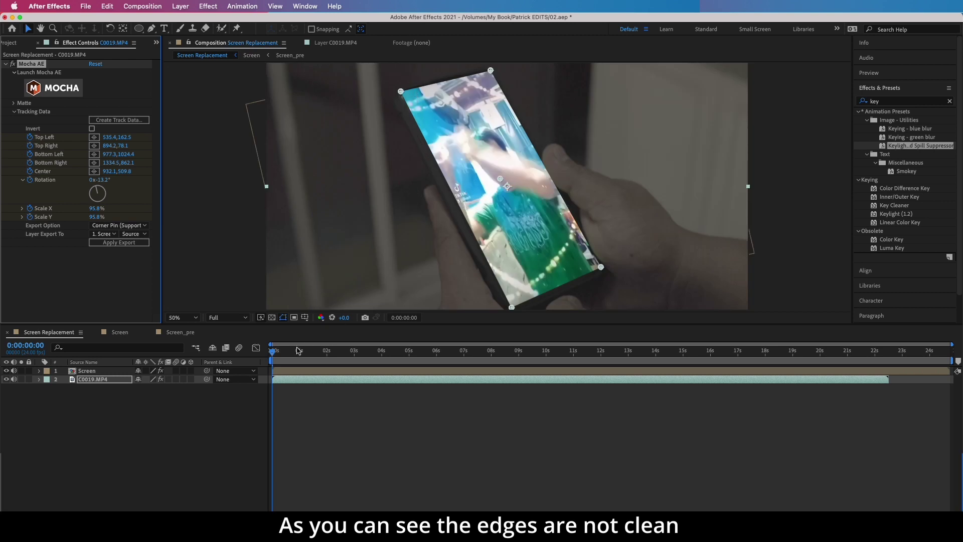
{"action": "left_click", "coordinate": [275, 352]}
{"action": "key", "text": "space"}
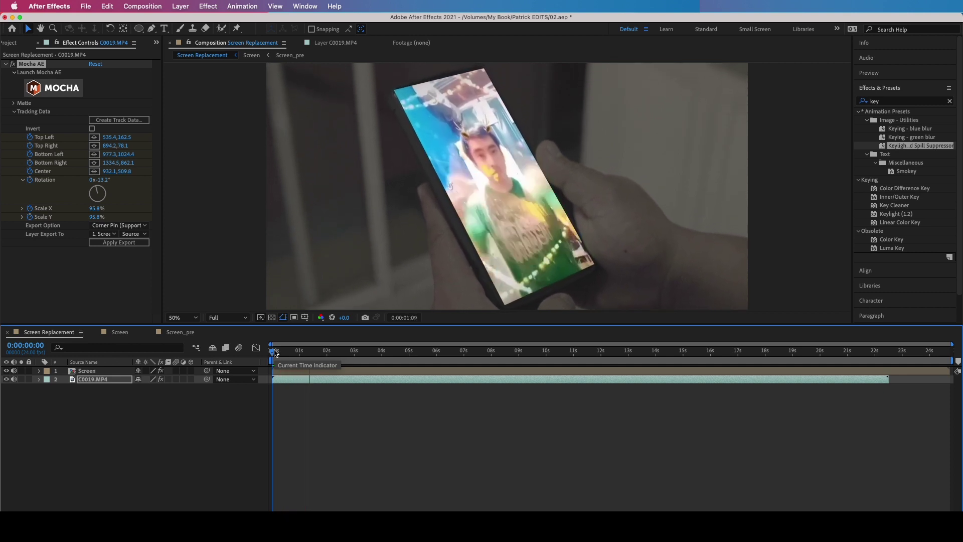
{"action": "key", "text": "space"}
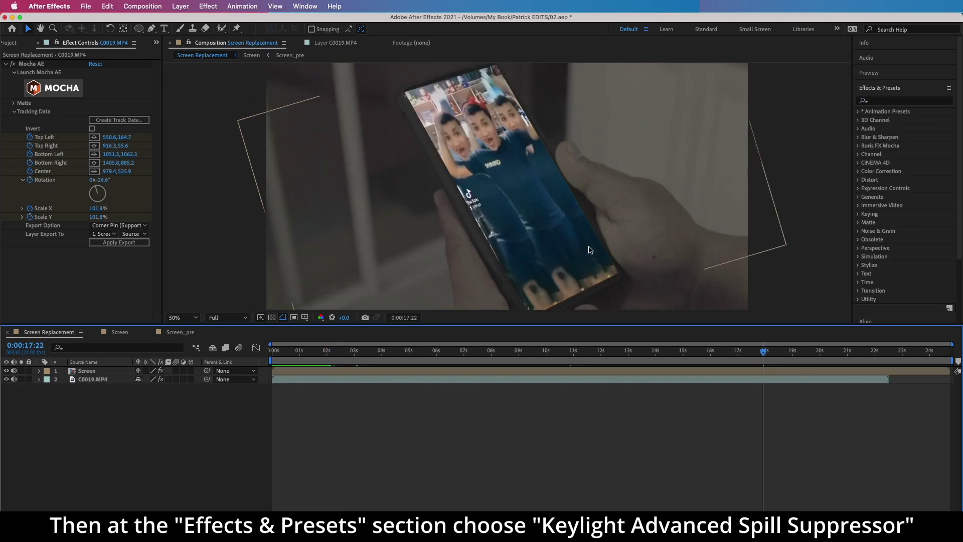
- Search 'keyli' and drop the Keylight + Advanced Spill Suppressor preset onto C0019.MP4
{"action": "left_click", "coordinate": [895, 96]}
{"action": "left_click", "coordinate": [889, 101]}
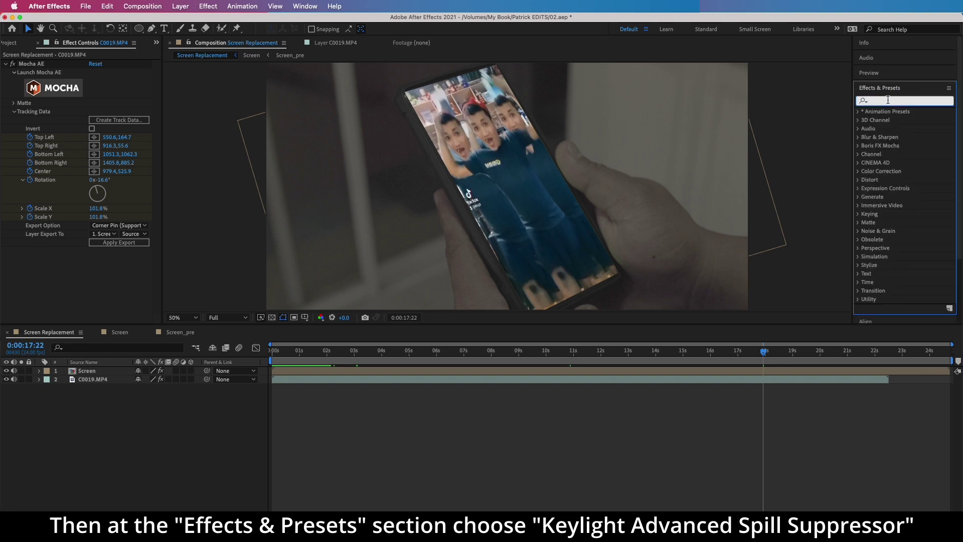
{"action": "type", "text": "keyli"}
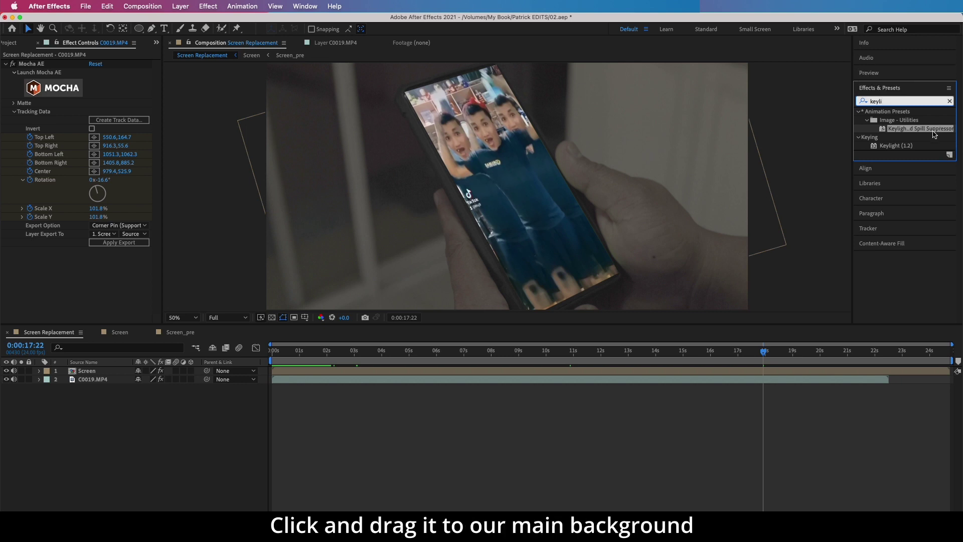
{"action": "left_click_drag", "start_coordinate": [934, 134], "coordinate": [84, 390]}
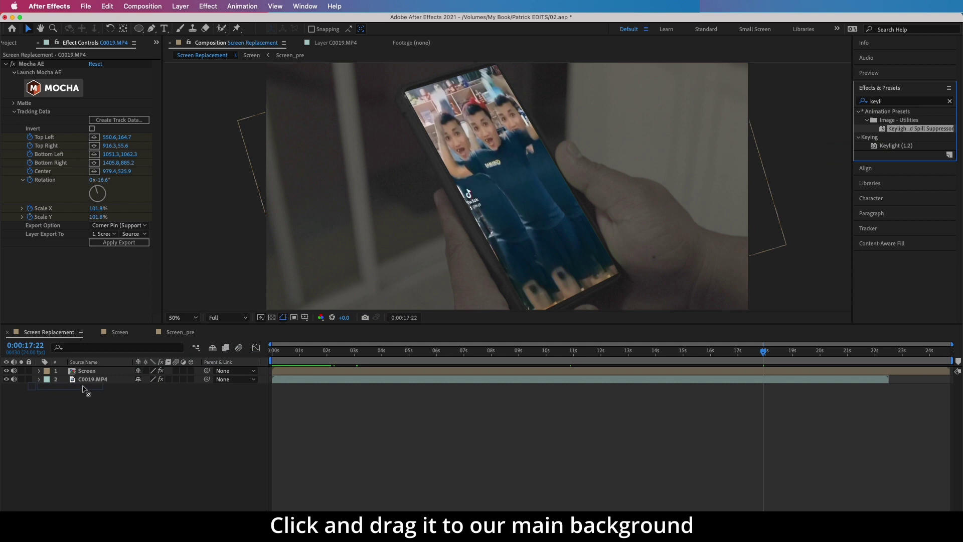
{"action": "left_click_drag", "start_coordinate": [85, 389], "coordinate": [83, 380]}
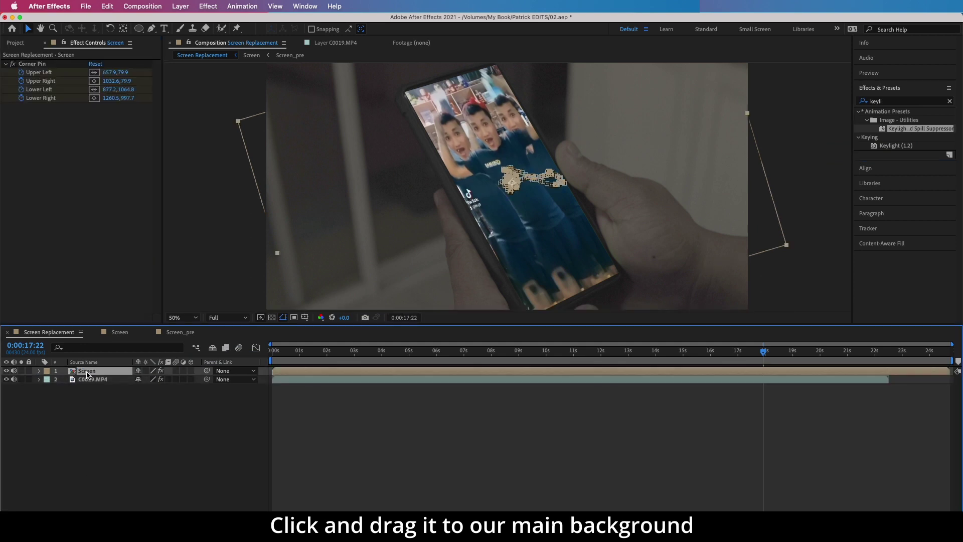
- Move Screen below C0019.MP4, sample the green phone screen as Keylight's Screen Colour, and return to 0
{"action": "left_click_drag", "start_coordinate": [87, 374], "coordinate": [86, 387]}
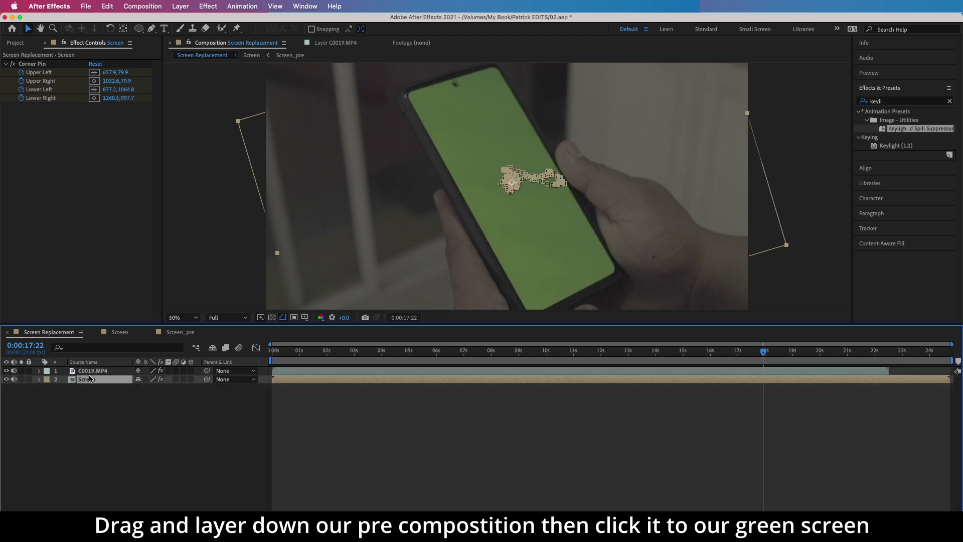
{"action": "left_click", "coordinate": [89, 374]}
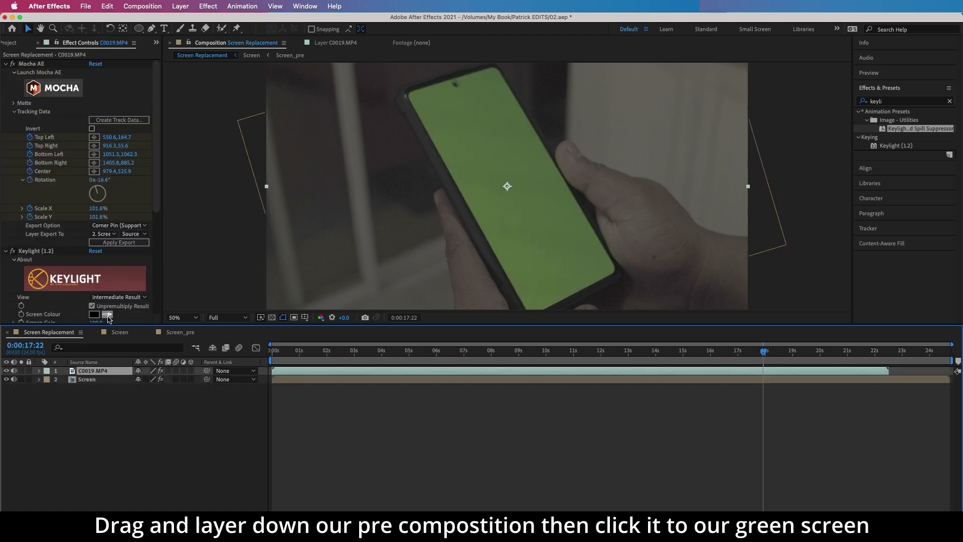
{"action": "scroll", "coordinate": [107, 301], "scroll_direction": "down", "scroll_amount": 5}
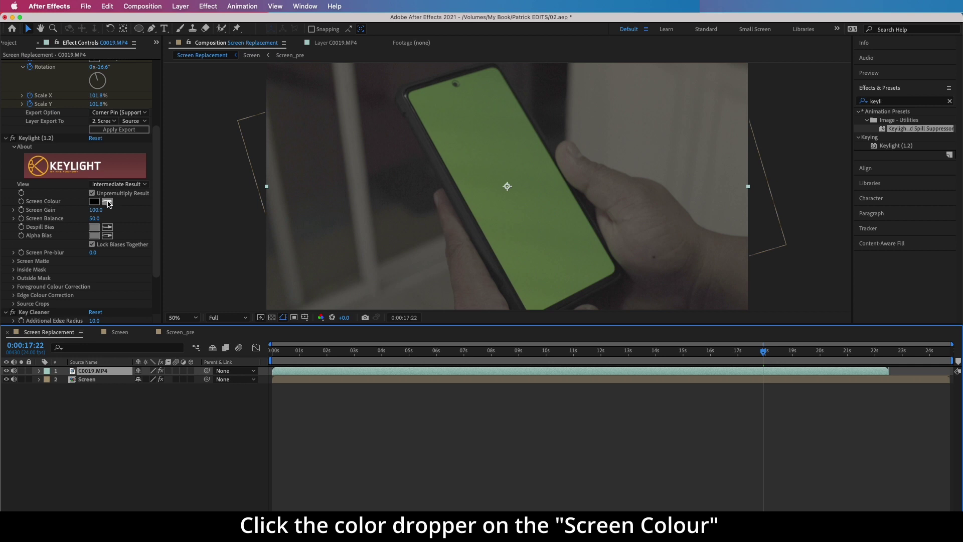
{"action": "left_click", "coordinate": [107, 203]}
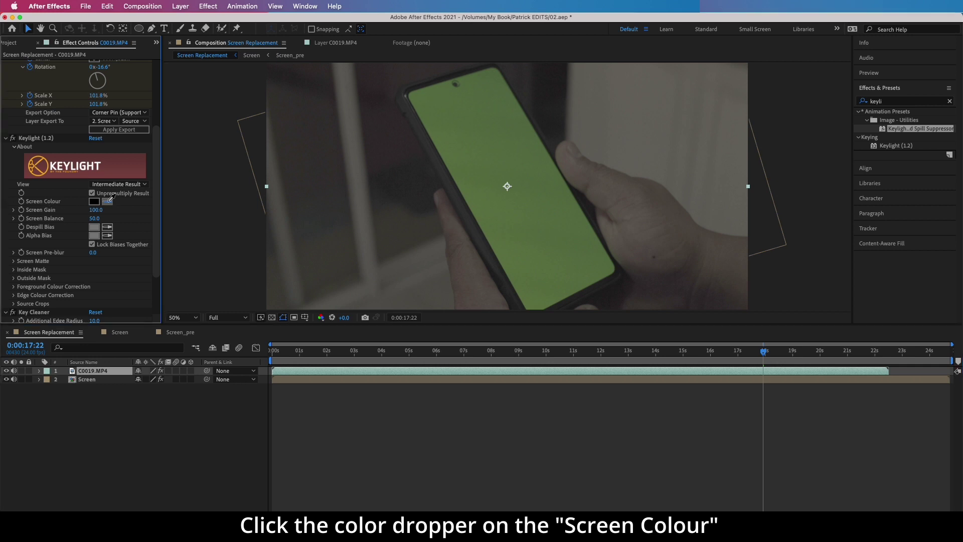
{"action": "left_click", "coordinate": [478, 133]}
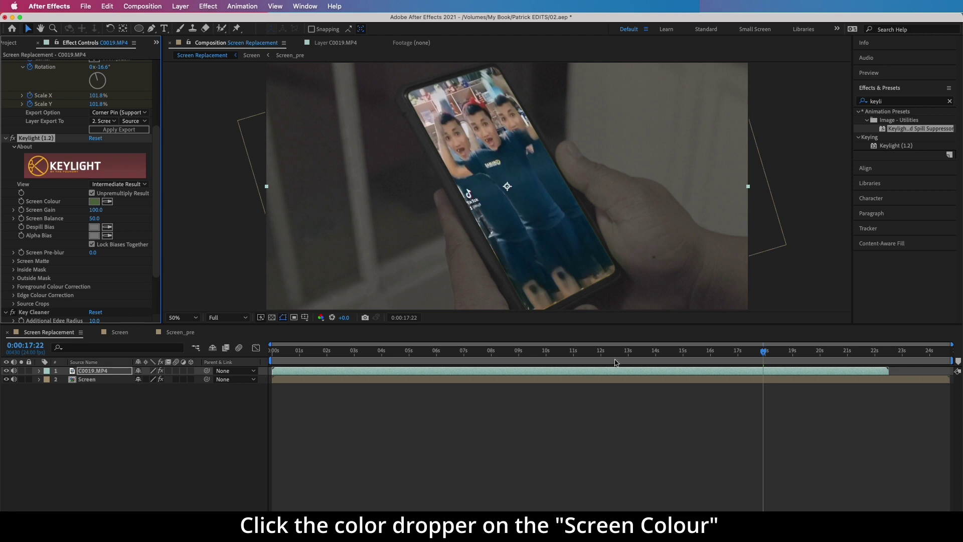
{"action": "left_click_drag", "start_coordinate": [631, 351], "coordinate": [307, 335]}
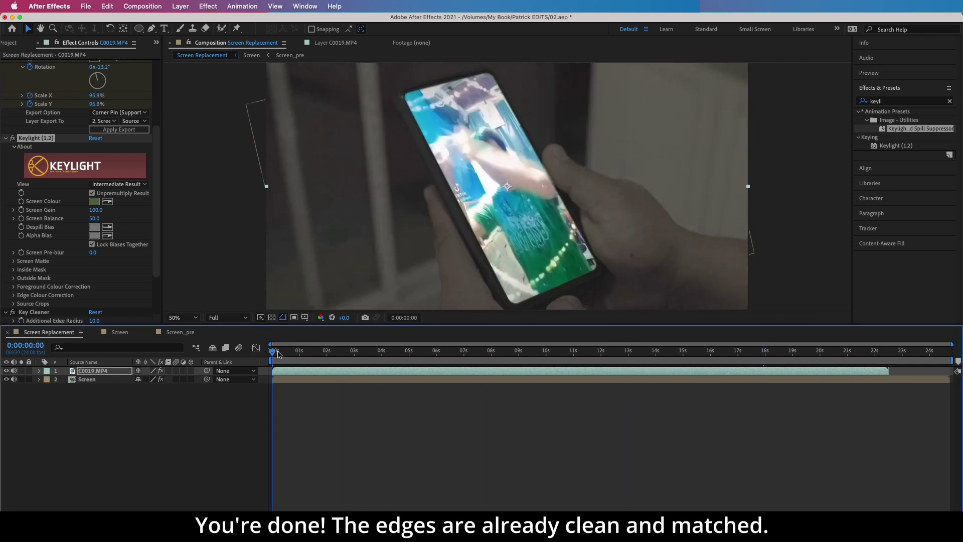
{"action": "left_click_drag", "start_coordinate": [274, 354], "coordinate": [314, 360]}
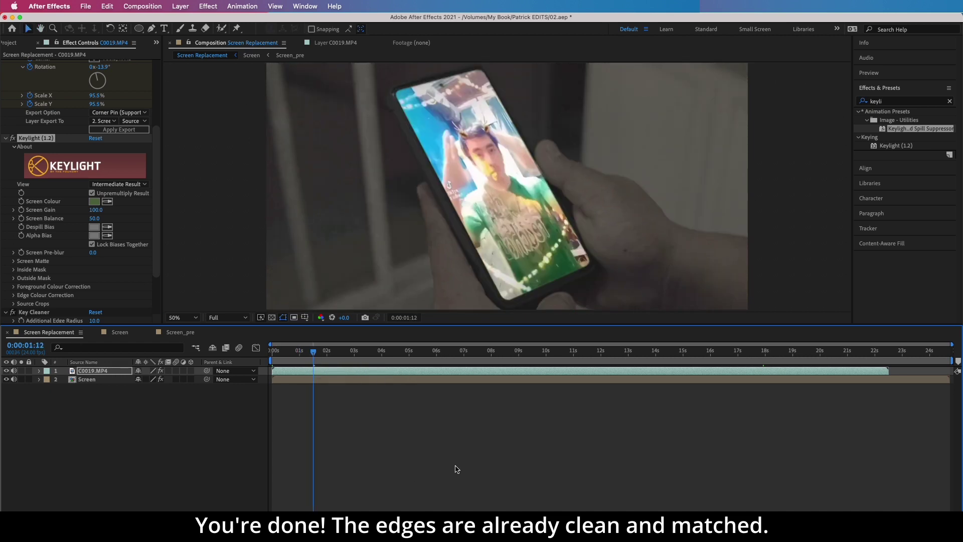
{"action": "key", "text": "space"}
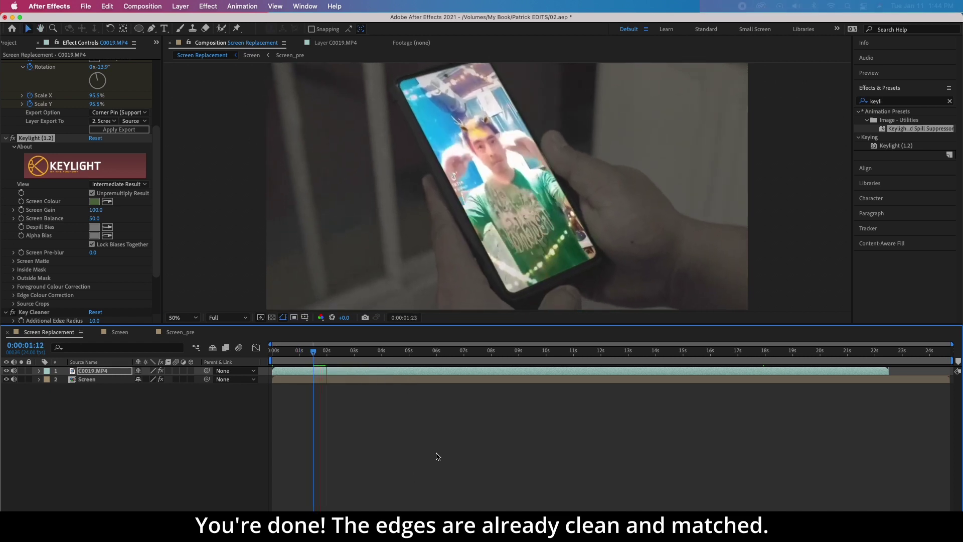